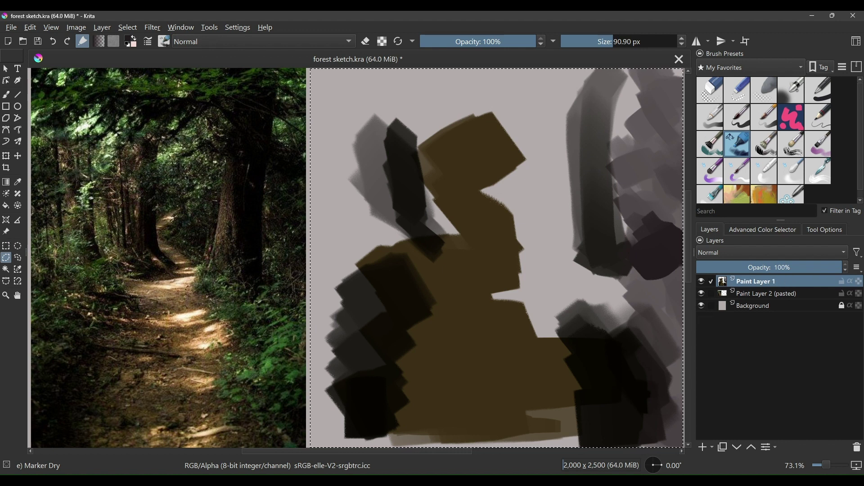
Paint tan strokes over the dark brown path, and darken it with a brown sampled from the photo's trail.
{"action": "key", "text": "b"}
{"action": "mouse_move", "coordinate": [396, 413]}
{"action": "left_mouse_down"}
{"action": "mouse_move", "coordinate": [423, 326]}
{"action": "mouse_move", "coordinate": [410, 433]}
{"action": "mouse_move", "coordinate": [529, 337]}
{"action": "mouse_move", "coordinate": [466, 370]}
{"action": "mouse_move", "coordinate": [519, 310]}
{"action": "mouse_move", "coordinate": [517, 336]}
{"action": "mouse_move", "coordinate": [392, 322]}
{"action": "mouse_move", "coordinate": [402, 282]}
{"action": "mouse_move", "coordinate": [509, 240]}
{"action": "mouse_move", "coordinate": [458, 239]}
{"action": "mouse_move", "coordinate": [471, 220]}
{"action": "mouse_move", "coordinate": [457, 163]}
{"action": "mouse_move", "coordinate": [421, 175]}
{"action": "left_mouse_up"}
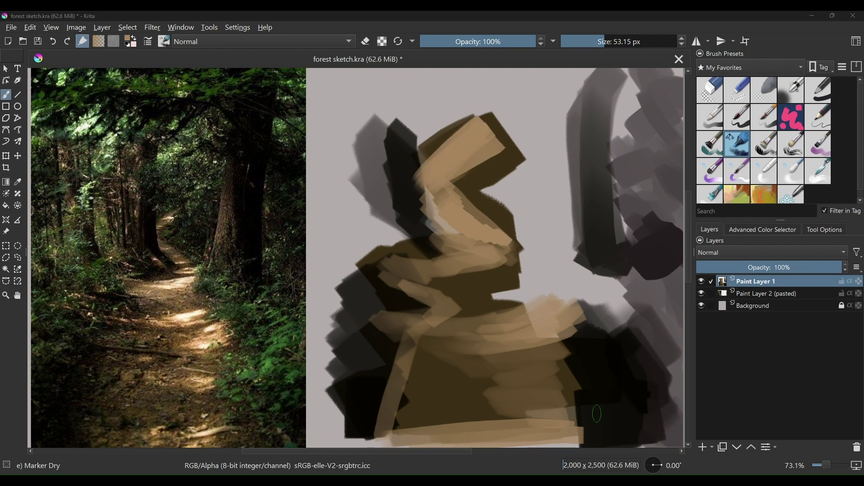
{"action": "left_click", "coordinate": [187, 418], "text": "ctrl"}
{"action": "mouse_move", "coordinate": [392, 432]}
{"action": "left_mouse_down"}
{"action": "mouse_move", "coordinate": [523, 418]}
{"action": "mouse_move", "coordinate": [460, 295]}
{"action": "mouse_move", "coordinate": [495, 216]}
{"action": "mouse_move", "coordinate": [517, 117]}
{"action": "mouse_move", "coordinate": [386, 192]}
{"action": "left_mouse_up"}
Trim both edges of the path's upper bend with the small eraser preset.
{"action": "left_click", "coordinate": [737, 90]}
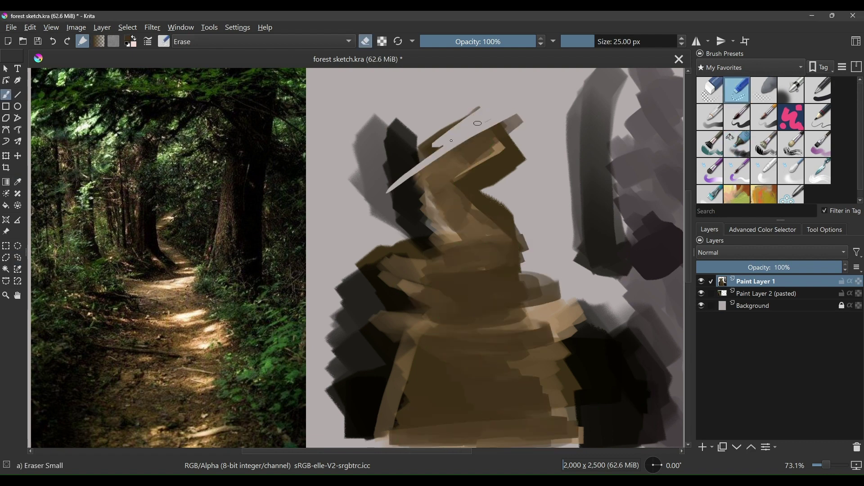
{"action": "left_click_drag", "start_coordinate": [445, 189], "coordinate": [524, 243]}
{"action": "left_click_drag", "start_coordinate": [490, 179], "coordinate": [527, 154]}
Paint a reddish-brown tree trunk with a side branch over the grey trunk right of the path, using Marker Dry.
{"action": "left_click", "coordinate": [738, 144]}
{"action": "mouse_move", "coordinate": [574, 275]}
{"action": "left_mouse_down"}
{"action": "mouse_move", "coordinate": [582, 252]}
{"action": "mouse_move", "coordinate": [625, 266]}
{"action": "mouse_move", "coordinate": [596, 140]}
{"action": "mouse_move", "coordinate": [596, 101]}
{"action": "left_mouse_up"}
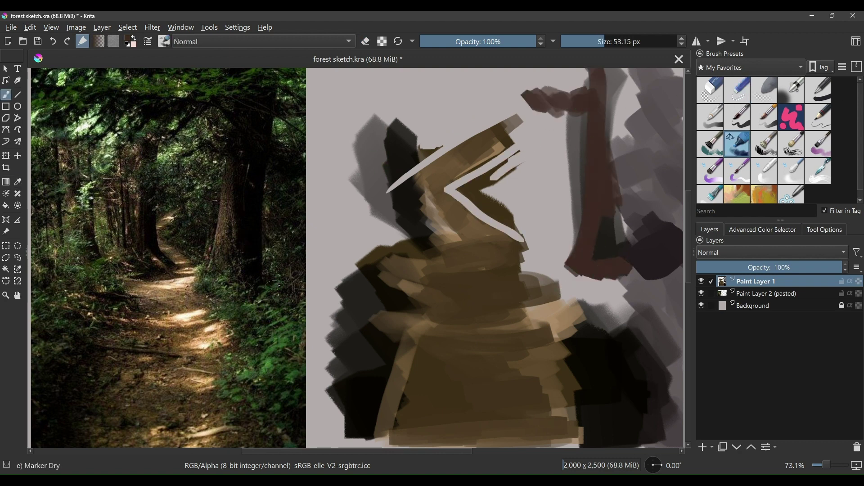
Transform the path area by lowering its top edge, making the path and left foliage shorter.
{"action": "key", "text": "ctrl+t"}
{"action": "left_click_drag", "start_coordinate": [454, 141], "coordinate": [453, 159]}
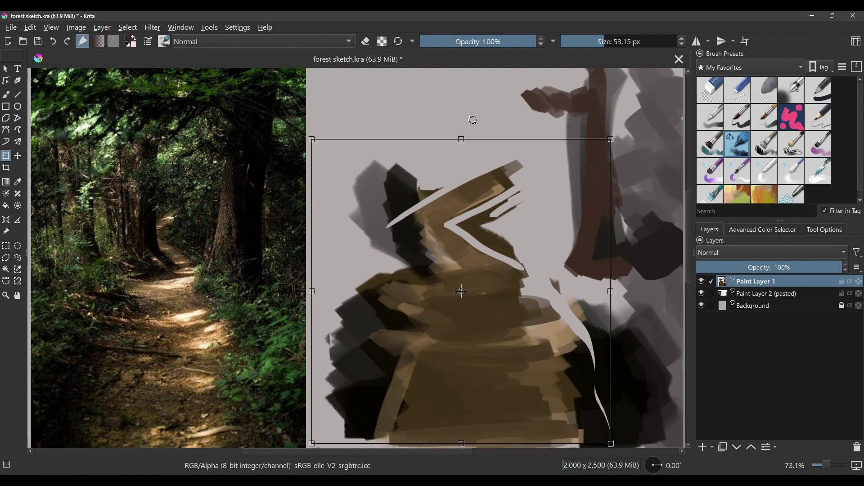
{"action": "key", "text": "Return"}
Paint a reddish-brown trunk left of the path's bend and block in dark purple-grey foliage along both sides.
{"action": "key", "text": "b"}
{"action": "mouse_move", "coordinate": [425, 241]}
{"action": "left_mouse_down"}
{"action": "mouse_move", "coordinate": [436, 262]}
{"action": "mouse_move", "coordinate": [422, 264]}
{"action": "mouse_move", "coordinate": [399, 254]}
{"action": "mouse_move", "coordinate": [385, 176]}
{"action": "mouse_move", "coordinate": [400, 118]}
{"action": "mouse_move", "coordinate": [390, 262]}
{"action": "mouse_move", "coordinate": [379, 272]}
{"action": "mouse_move", "coordinate": [403, 307]}
{"action": "mouse_move", "coordinate": [389, 360]}
{"action": "mouse_move", "coordinate": [397, 369]}
{"action": "mouse_move", "coordinate": [388, 396]}
{"action": "left_mouse_up"}
{"action": "mouse_move", "coordinate": [628, 266]}
{"action": "left_mouse_down"}
{"action": "mouse_move", "coordinate": [641, 286]}
{"action": "mouse_move", "coordinate": [630, 272]}
{"action": "mouse_move", "coordinate": [563, 261]}
{"action": "mouse_move", "coordinate": [601, 314]}
{"action": "mouse_move", "coordinate": [585, 405]}
{"action": "mouse_move", "coordinate": [666, 427]}
{"action": "mouse_move", "coordinate": [650, 89]}
{"action": "mouse_move", "coordinate": [628, 243]}
{"action": "mouse_move", "coordinate": [653, 370]}
{"action": "left_mouse_up"}
{"action": "mouse_move", "coordinate": [315, 446]}
{"action": "left_mouse_down"}
{"action": "mouse_move", "coordinate": [351, 396]}
{"action": "mouse_move", "coordinate": [333, 378]}
{"action": "mouse_move", "coordinate": [315, 297]}
{"action": "mouse_move", "coordinate": [365, 438]}
{"action": "mouse_move", "coordinate": [351, 279]}
{"action": "mouse_move", "coordinate": [445, 278]}
{"action": "mouse_move", "coordinate": [315, 180]}
{"action": "mouse_move", "coordinate": [324, 90]}
{"action": "mouse_move", "coordinate": [311, 158]}
{"action": "left_mouse_up"}
{"action": "mouse_move", "coordinate": [573, 400]}
{"action": "left_mouse_down"}
{"action": "mouse_move", "coordinate": [577, 381]}
{"action": "mouse_move", "coordinate": [592, 421]}
{"action": "mouse_move", "coordinate": [532, 321]}
{"action": "mouse_move", "coordinate": [522, 288]}
{"action": "mouse_move", "coordinate": [548, 281]}
{"action": "mouse_move", "coordinate": [537, 262]}
{"action": "mouse_move", "coordinate": [498, 242]}
{"action": "mouse_move", "coordinate": [532, 190]}
{"action": "mouse_move", "coordinate": [494, 233]}
{"action": "mouse_move", "coordinate": [521, 183]}
{"action": "mouse_move", "coordinate": [568, 224]}
{"action": "mouse_move", "coordinate": [521, 177]}
{"action": "mouse_move", "coordinate": [567, 130]}
{"action": "mouse_move", "coordinate": [547, 203]}
{"action": "mouse_move", "coordinate": [549, 133]}
{"action": "left_mouse_up"}
Sample a dark colour from the verge and block in the background between the trunks and the overhead branch.
{"action": "key", "text": "p"}
{"action": "left_click", "coordinate": [384, 359]}
{"action": "key", "text": "b"}
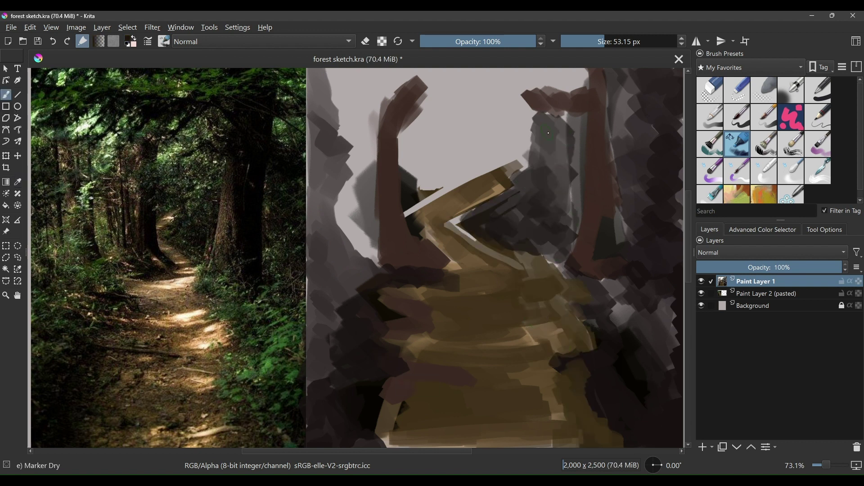
{"action": "mouse_move", "coordinate": [513, 181]}
{"action": "left_mouse_down"}
{"action": "mouse_move", "coordinate": [433, 116]}
{"action": "mouse_move", "coordinate": [434, 178]}
{"action": "mouse_move", "coordinate": [496, 106]}
{"action": "mouse_move", "coordinate": [451, 96]}
{"action": "mouse_move", "coordinate": [565, 88]}
{"action": "mouse_move", "coordinate": [584, 146]}
{"action": "mouse_move", "coordinate": [565, 99]}
{"action": "mouse_move", "coordinate": [331, 67]}
{"action": "mouse_move", "coordinate": [568, 76]}
{"action": "left_mouse_up"}
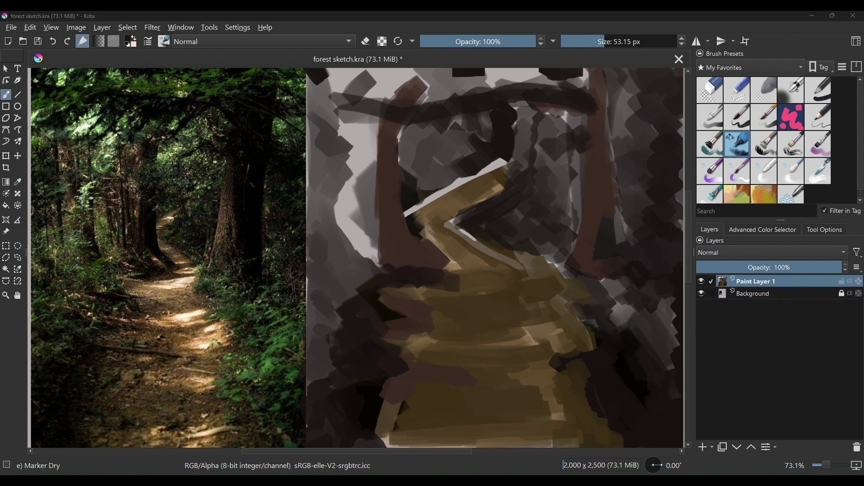
Paint dark green bushes along the path's right side and deepen the left verge with near-black strokes.
{"action": "mouse_move", "coordinate": [617, 342]}
{"action": "left_mouse_down"}
{"action": "mouse_move", "coordinate": [657, 441]}
{"action": "mouse_move", "coordinate": [563, 261]}
{"action": "mouse_move", "coordinate": [547, 378]}
{"action": "left_mouse_up"}
{"action": "left_click_drag", "start_coordinate": [586, 406], "coordinate": [596, 421]}
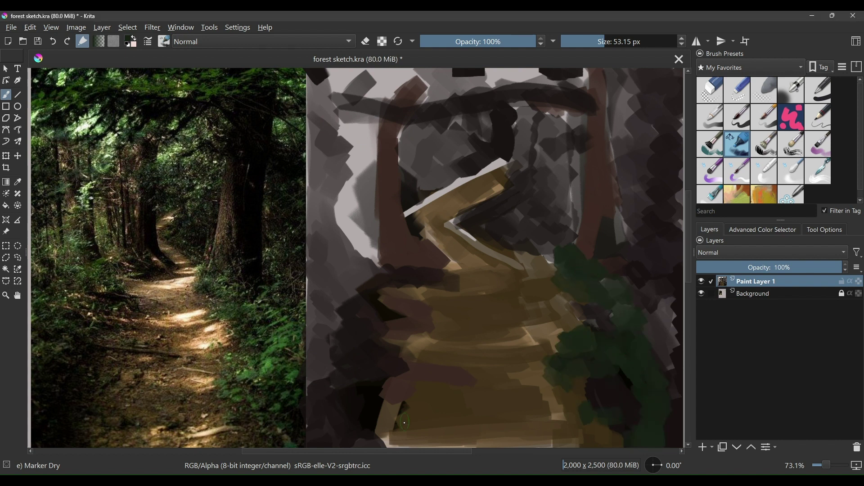
{"action": "mouse_move", "coordinate": [290, 394]}
{"action": "left_mouse_down"}
{"action": "mouse_move", "coordinate": [325, 419]}
{"action": "mouse_move", "coordinate": [342, 333]}
{"action": "mouse_move", "coordinate": [315, 252]}
{"action": "mouse_move", "coordinate": [340, 196]}
{"action": "left_mouse_up"}
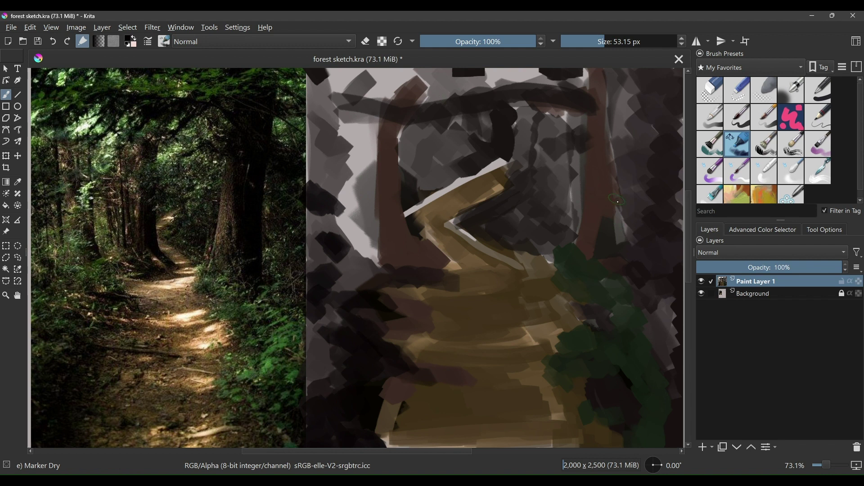
Paint a thick black trunk beside the right reddish tree and scratch a thin light gap into it with the small eraser.
{"action": "mouse_move", "coordinate": [618, 201]}
{"action": "left_mouse_down"}
{"action": "mouse_move", "coordinate": [609, 238]}
{"action": "mouse_move", "coordinate": [623, 107]}
{"action": "mouse_move", "coordinate": [614, 64]}
{"action": "mouse_move", "coordinate": [635, 184]}
{"action": "mouse_move", "coordinate": [619, 269]}
{"action": "mouse_move", "coordinate": [629, 276]}
{"action": "mouse_move", "coordinate": [628, 127]}
{"action": "mouse_move", "coordinate": [619, 250]}
{"action": "left_mouse_up"}
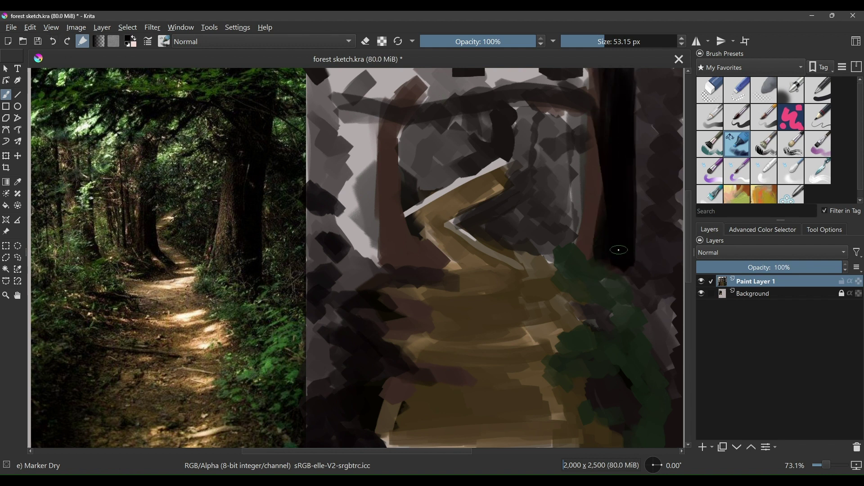
{"action": "left_click", "coordinate": [737, 90]}
{"action": "left_click_drag", "start_coordinate": [618, 130], "coordinate": [613, 174]}
Paint brighter green foliage in the upper-right corner and over the bushes right of the path with Marker Dry.
{"action": "left_click", "coordinate": [737, 144]}
{"action": "mouse_move", "coordinate": [644, 113]}
{"action": "left_mouse_down"}
{"action": "mouse_move", "coordinate": [664, 97]}
{"action": "mouse_move", "coordinate": [677, 108]}
{"action": "left_mouse_up"}
{"action": "mouse_move", "coordinate": [572, 254]}
{"action": "left_mouse_down"}
{"action": "mouse_move", "coordinate": [639, 342]}
{"action": "mouse_move", "coordinate": [655, 441]}
{"action": "left_mouse_up"}
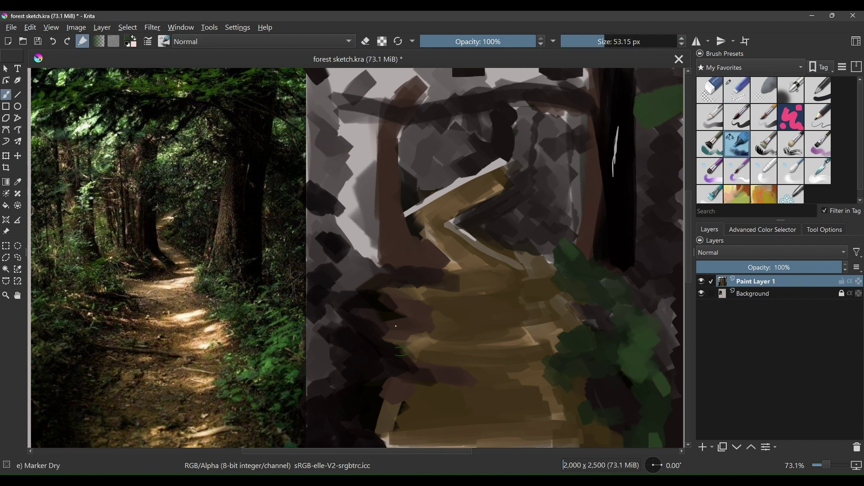
Reduce the brush size to 24.58 px and dab small green leaves onto the dark verge left of the path.
{"action": "key", "text": "["}
{"action": "key", "text": "["}
{"action": "key", "text": "["}
{"action": "left_click_drag", "start_coordinate": [343, 311], "coordinate": [352, 344]}
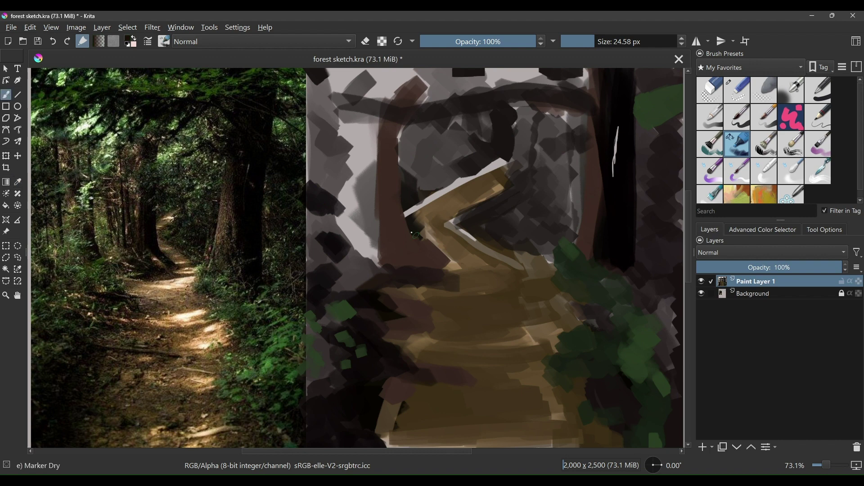
Paint dark brown over the large left trunk and add several thin dark brown trunks to its left.
{"action": "mouse_move", "coordinate": [401, 124]}
{"action": "left_mouse_down"}
{"action": "mouse_move", "coordinate": [445, 259]}
{"action": "mouse_move", "coordinate": [430, 258]}
{"action": "left_mouse_up"}
{"action": "left_click_drag", "start_coordinate": [362, 143], "coordinate": [367, 272]}
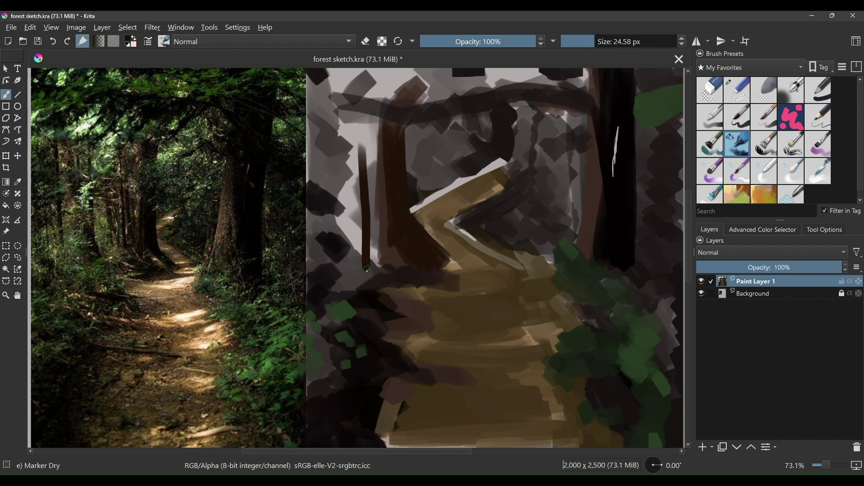
{"action": "left_click_drag", "start_coordinate": [378, 171], "coordinate": [377, 259]}
{"action": "left_click_drag", "start_coordinate": [344, 154], "coordinate": [357, 277]}
{"action": "left_click_drag", "start_coordinate": [322, 169], "coordinate": [340, 234]}
{"action": "left_click_drag", "start_coordinate": [325, 192], "coordinate": [323, 80]}
{"action": "mouse_move", "coordinate": [325, 215]}
{"action": "left_mouse_down"}
{"action": "mouse_move", "coordinate": [345, 279]}
{"action": "mouse_move", "coordinate": [330, 233]}
{"action": "left_mouse_up"}
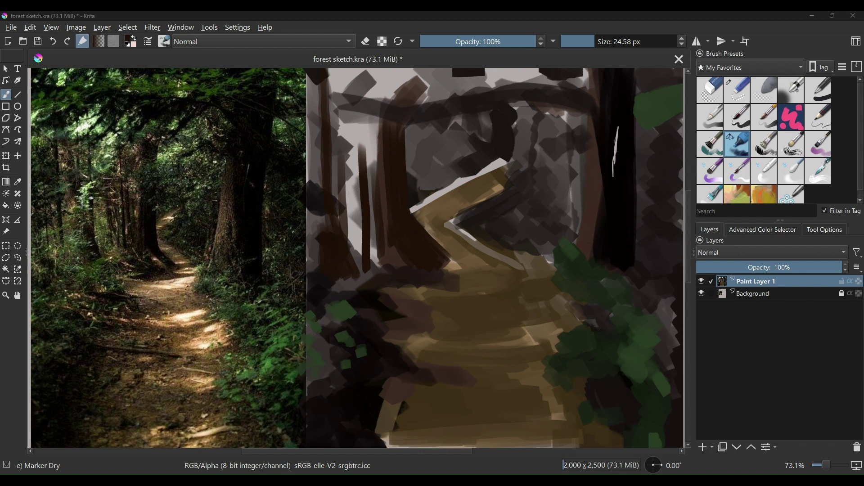
Paint light grey gaps around the thin trunks along the sketch's left edge and darken the trunks.
{"action": "left_click_drag", "start_coordinate": [318, 189], "coordinate": [367, 286]}
{"action": "left_click_drag", "start_coordinate": [315, 72], "coordinate": [325, 277]}
{"action": "left_click_drag", "start_coordinate": [349, 100], "coordinate": [351, 254]}
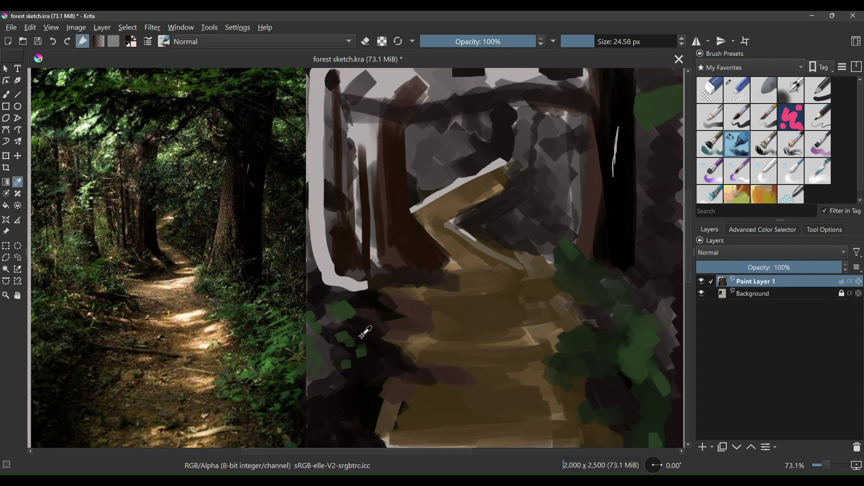
Increase the brush size to 26.59 px and shade the left tree trunks with near-black vertical strokes.
{"action": "key", "text": "bracketright"}
{"action": "mouse_move", "coordinate": [396, 133]}
{"action": "left_mouse_down"}
{"action": "mouse_move", "coordinate": [430, 263]}
{"action": "mouse_move", "coordinate": [322, 290]}
{"action": "left_mouse_up"}
{"action": "mouse_move", "coordinate": [318, 106]}
{"action": "left_mouse_down"}
{"action": "mouse_move", "coordinate": [314, 265]}
{"action": "mouse_move", "coordinate": [311, 112]}
{"action": "left_mouse_up"}
{"action": "mouse_move", "coordinate": [349, 104]}
{"action": "left_mouse_down"}
{"action": "mouse_move", "coordinate": [356, 263]}
{"action": "mouse_move", "coordinate": [360, 203]}
{"action": "left_mouse_up"}
Paint near-black branches from the right trunk and across the top, and darken the upper edge of the path's bend.
{"action": "left_click_drag", "start_coordinate": [598, 88], "coordinate": [536, 112]}
{"action": "left_click_drag", "start_coordinate": [599, 133], "coordinate": [522, 176]}
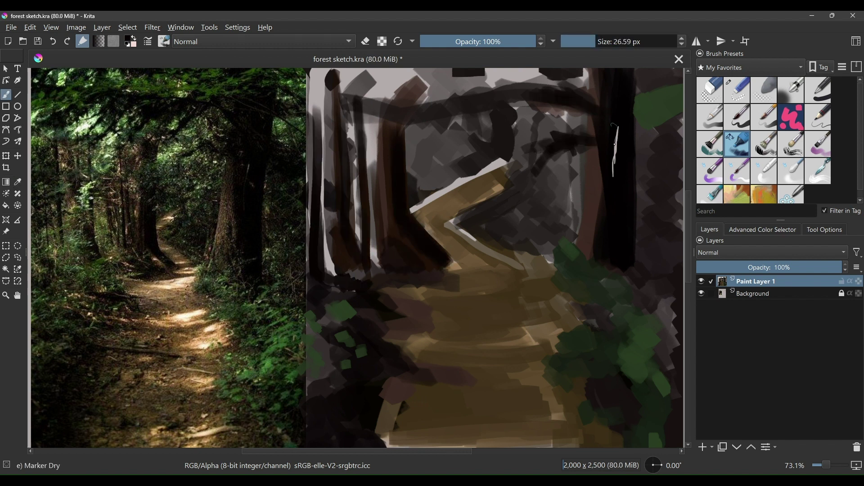
{"action": "left_click_drag", "start_coordinate": [310, 94], "coordinate": [565, 88]}
{"action": "left_click_drag", "start_coordinate": [407, 212], "coordinate": [514, 153]}
{"action": "left_click_drag", "start_coordinate": [455, 189], "coordinate": [517, 157]}
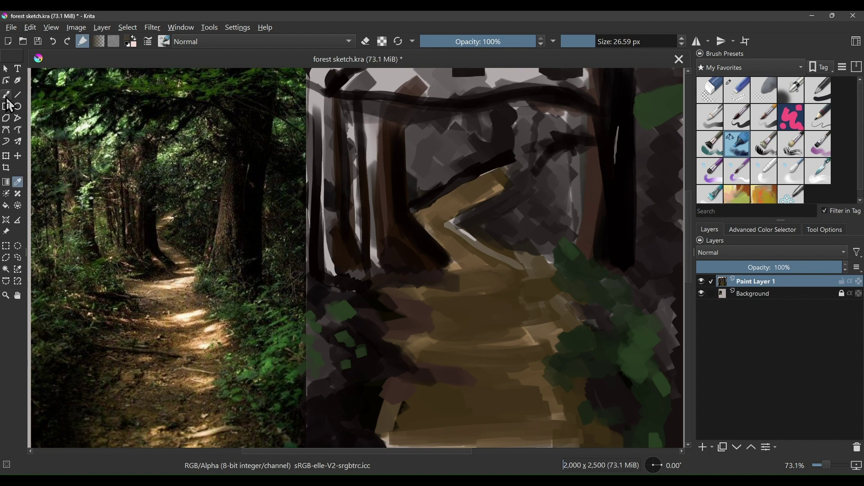
Paint muted grey-brown patches on the path and along the edge of the right tree trunk.
{"action": "left_click_drag", "start_coordinate": [457, 374], "coordinate": [405, 414]}
{"action": "left_click_drag", "start_coordinate": [475, 360], "coordinate": [403, 376]}
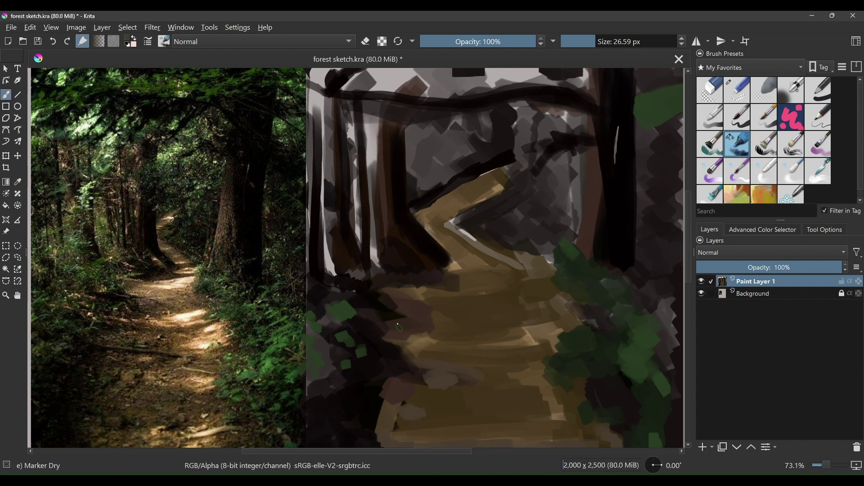
{"action": "left_click_drag", "start_coordinate": [475, 326], "coordinate": [526, 294]}
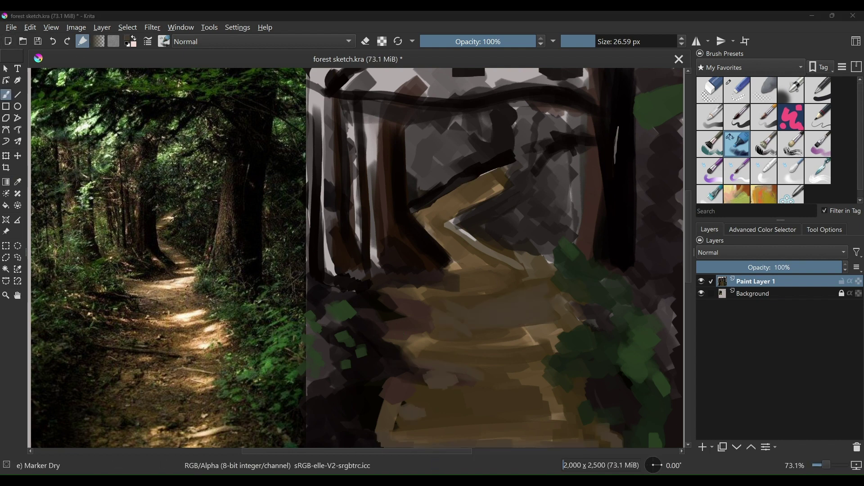
{"action": "left_click_drag", "start_coordinate": [587, 233], "coordinate": [584, 213]}
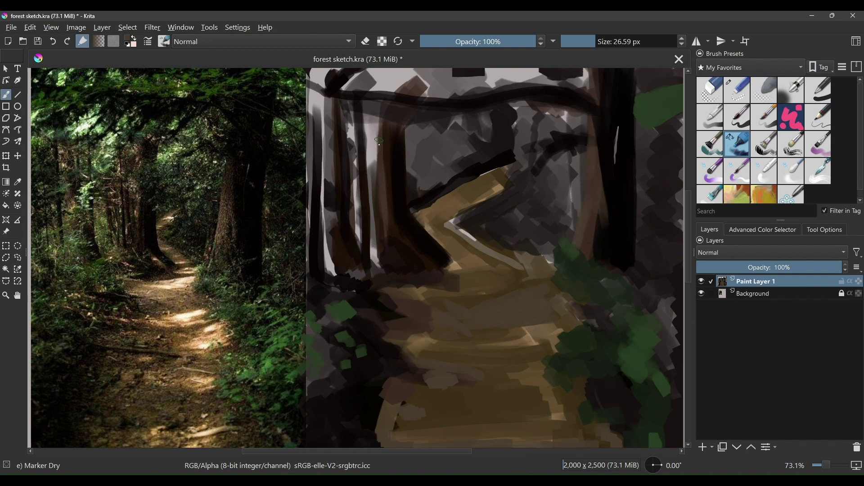
Paint a dark green canopy across the top of the sketch and dark green foliage among the left trunks.
{"action": "mouse_move", "coordinate": [315, 74]}
{"action": "left_mouse_down"}
{"action": "mouse_move", "coordinate": [353, 67]}
{"action": "mouse_move", "coordinate": [352, 84]}
{"action": "mouse_move", "coordinate": [653, 72]}
{"action": "left_mouse_up"}
{"action": "mouse_move", "coordinate": [315, 90]}
{"action": "left_mouse_down"}
{"action": "mouse_move", "coordinate": [330, 260]}
{"action": "mouse_move", "coordinate": [364, 211]}
{"action": "mouse_move", "coordinate": [379, 275]}
{"action": "left_mouse_up"}
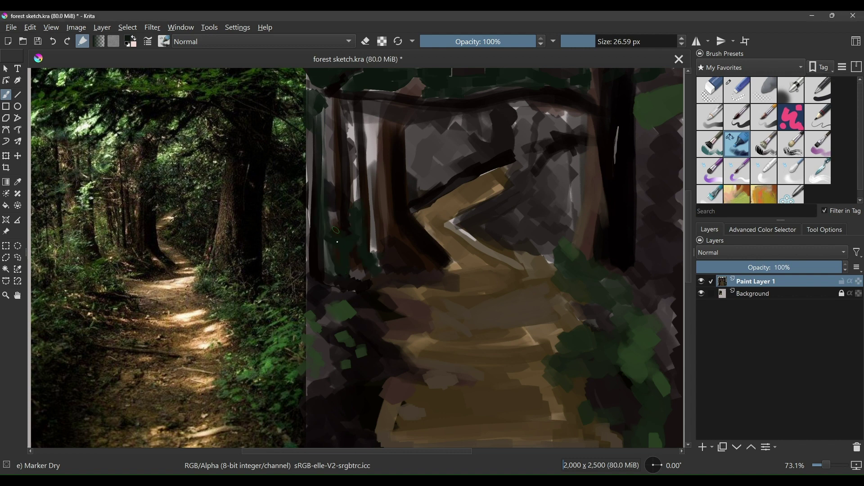
{"action": "mouse_move", "coordinate": [337, 232]}
{"action": "left_mouse_down"}
{"action": "mouse_move", "coordinate": [378, 140]}
{"action": "mouse_move", "coordinate": [373, 266]}
{"action": "left_mouse_up"}
{"action": "left_click_drag", "start_coordinate": [356, 140], "coordinate": [367, 103]}
Fill the background around the path's upper bend with dark green foliage and add dark green to the lower-left bushes.
{"action": "mouse_move", "coordinate": [451, 221]}
{"action": "left_mouse_down"}
{"action": "mouse_move", "coordinate": [494, 243]}
{"action": "mouse_move", "coordinate": [556, 250]}
{"action": "mouse_move", "coordinate": [513, 171]}
{"action": "mouse_move", "coordinate": [531, 216]}
{"action": "mouse_move", "coordinate": [573, 182]}
{"action": "mouse_move", "coordinate": [577, 155]}
{"action": "left_mouse_up"}
{"action": "mouse_move", "coordinate": [432, 189]}
{"action": "left_mouse_down"}
{"action": "mouse_move", "coordinate": [428, 131]}
{"action": "mouse_move", "coordinate": [581, 113]}
{"action": "left_mouse_up"}
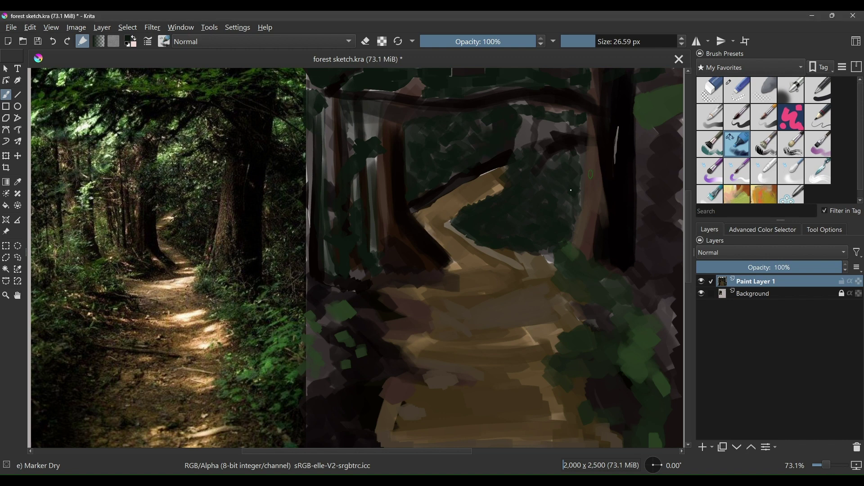
{"action": "mouse_move", "coordinate": [450, 175]}
{"action": "left_mouse_down"}
{"action": "mouse_move", "coordinate": [527, 122]}
{"action": "mouse_move", "coordinate": [559, 132]}
{"action": "left_mouse_up"}
{"action": "key", "text": "ctrl+z"}
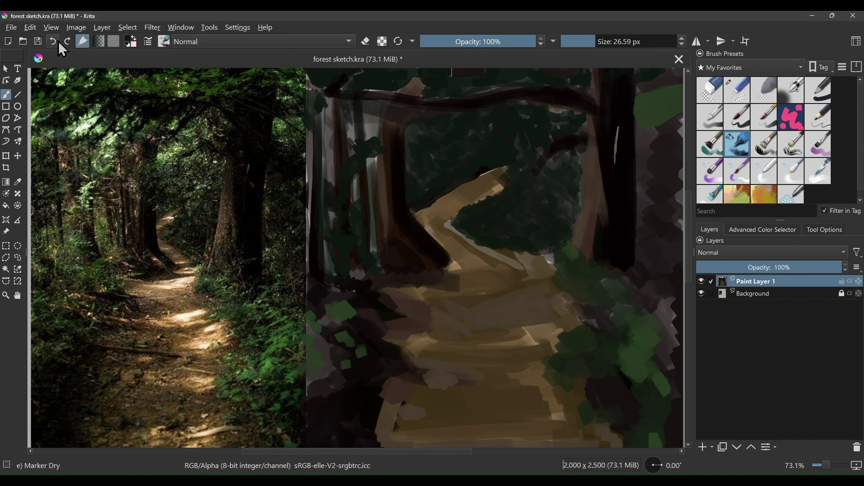
{"action": "left_click_drag", "start_coordinate": [315, 392], "coordinate": [346, 307]}
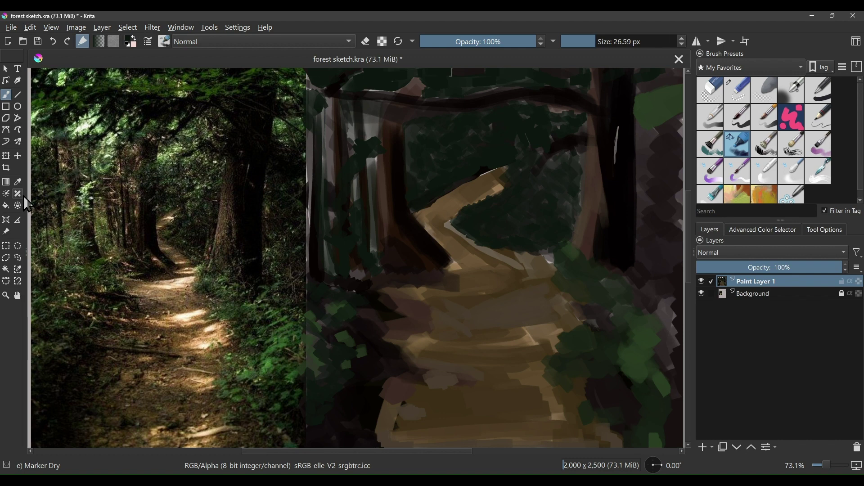
Reduce the brush size to 13.23 px and paint thin grey-brown branches down the sketch's right edge.
{"action": "key", "text": "bracketleft"}
{"action": "key", "text": "bracketleft"}
{"action": "left_click_drag", "start_coordinate": [670, 125], "coordinate": [630, 298]}
{"action": "left_click_drag", "start_coordinate": [673, 344], "coordinate": [666, 382]}
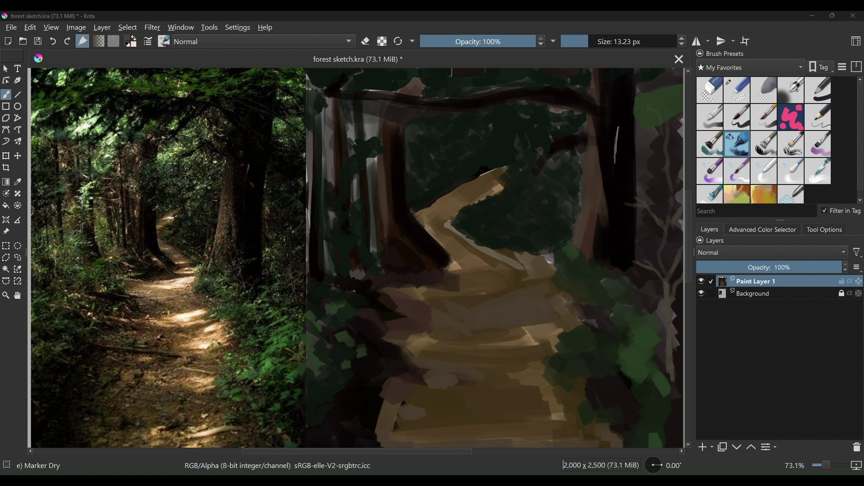
{"action": "left_click_drag", "start_coordinate": [678, 384], "coordinate": [683, 355]}
Dab a small green sprig at the base of the large left trunk.
{"action": "key", "text": "minus"}
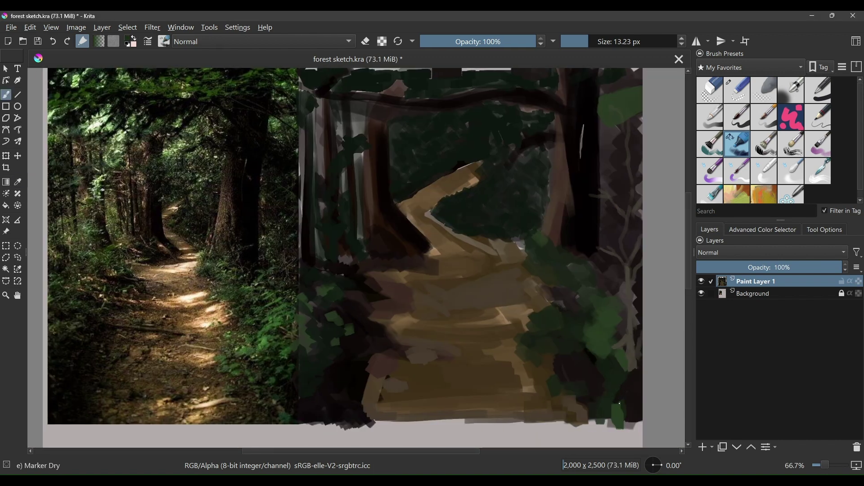
{"action": "scroll", "coordinate": [325, 382], "scroll_direction": "up", "scroll_amount": 1}
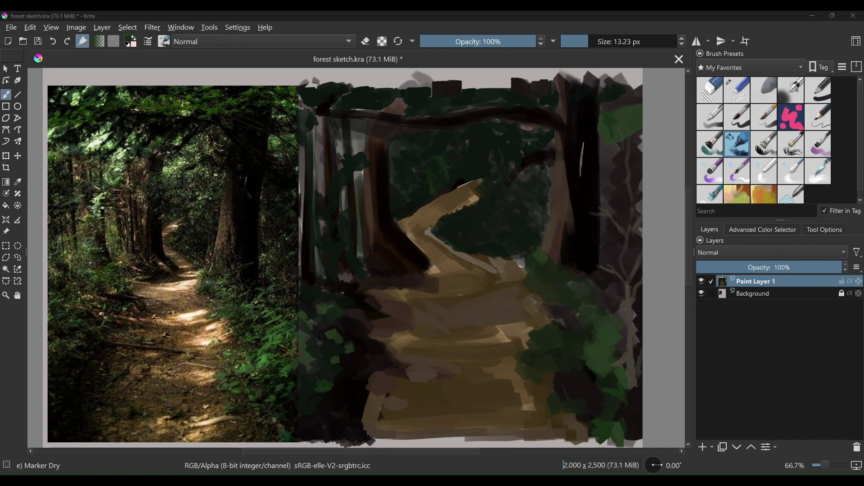
{"action": "left_click_drag", "start_coordinate": [398, 245], "coordinate": [411, 258]}
Sample a dark colour from the left verge and paint roots reaching onto the path and a shadow across its upper bend.
{"action": "left_click", "coordinate": [382, 315], "text": "ctrl"}
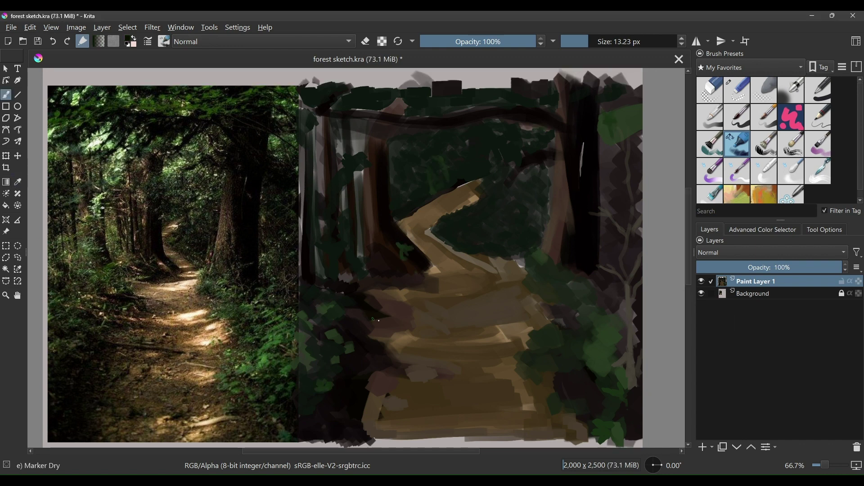
{"action": "left_click_drag", "start_coordinate": [419, 328], "coordinate": [373, 318]}
{"action": "left_click_drag", "start_coordinate": [460, 371], "coordinate": [413, 365]}
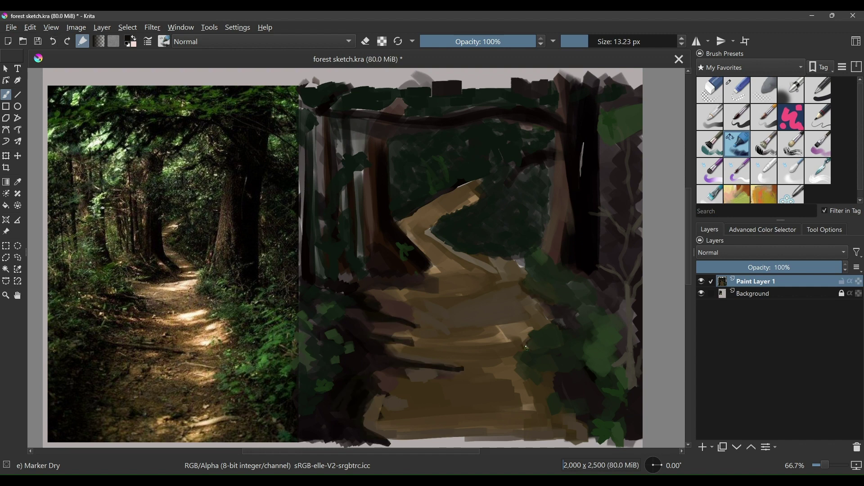
{"action": "left_click_drag", "start_coordinate": [508, 271], "coordinate": [429, 284]}
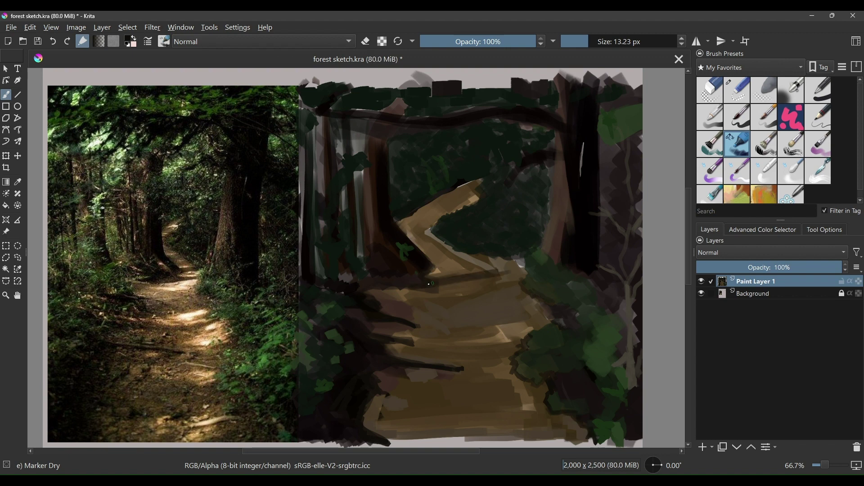
{"action": "left_click_drag", "start_coordinate": [518, 265], "coordinate": [406, 290]}
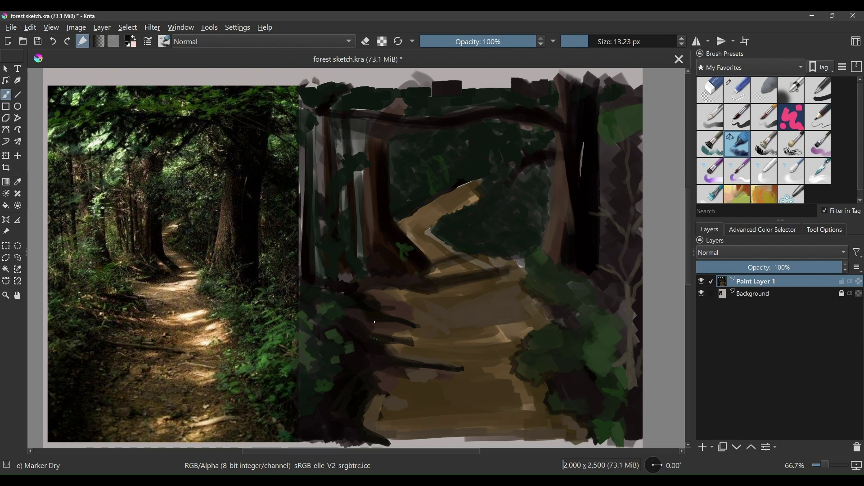
Set the brush to 45.35 px and 73% opacity, and glaze the path with darker translucent shadow strokes.
{"action": "key", "text": "bracketright"}
{"action": "key", "text": "bracketright"}
{"action": "key", "text": "bracketright"}
{"action": "key", "text": "i"}
{"action": "key", "text": "i"}
{"action": "key", "text": "i"}
{"action": "mouse_move", "coordinate": [522, 262]}
{"action": "left_mouse_down"}
{"action": "mouse_move", "coordinate": [410, 283]}
{"action": "mouse_move", "coordinate": [388, 331]}
{"action": "left_mouse_up"}
{"action": "mouse_move", "coordinate": [529, 325]}
{"action": "left_mouse_down"}
{"action": "mouse_move", "coordinate": [389, 364]}
{"action": "mouse_move", "coordinate": [367, 446]}
{"action": "left_mouse_up"}
{"action": "left_click_drag", "start_coordinate": [529, 332], "coordinate": [516, 373]}
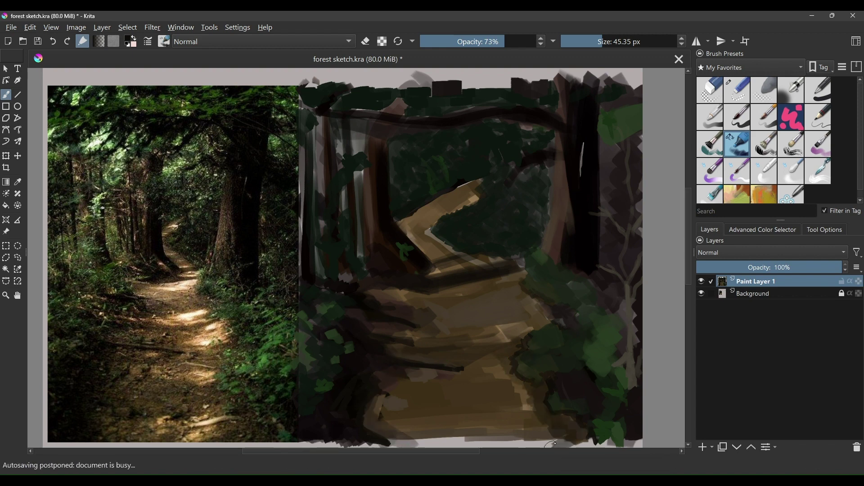
Restore the brush opacity to 100% and select the bush at the foot of the right tree with a freehand outline.
{"action": "key", "text": "o"}
{"action": "key", "text": "o"}
{"action": "key", "text": "o"}
{"action": "key", "text": "ctrl+shift+f"}
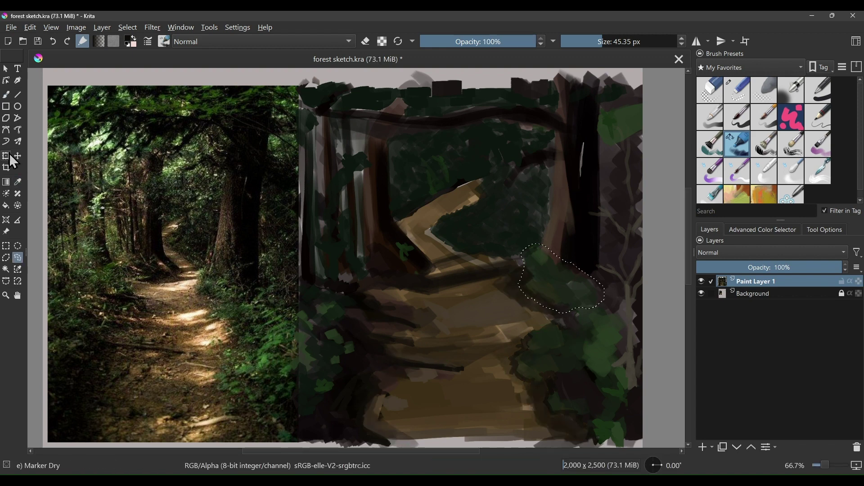
Reduce the brush size to 35.77 px and extend the base of the black right trunk downward.
{"action": "key", "text": "b"}
{"action": "key", "text": "bracketleft"}
{"action": "mouse_move", "coordinate": [589, 270]}
{"action": "left_mouse_down"}
{"action": "mouse_move", "coordinate": [562, 288]}
{"action": "mouse_move", "coordinate": [571, 309]}
{"action": "mouse_move", "coordinate": [559, 261]}
{"action": "mouse_move", "coordinate": [559, 274]}
{"action": "mouse_move", "coordinate": [595, 301]}
{"action": "mouse_move", "coordinate": [585, 310]}
{"action": "left_mouse_up"}
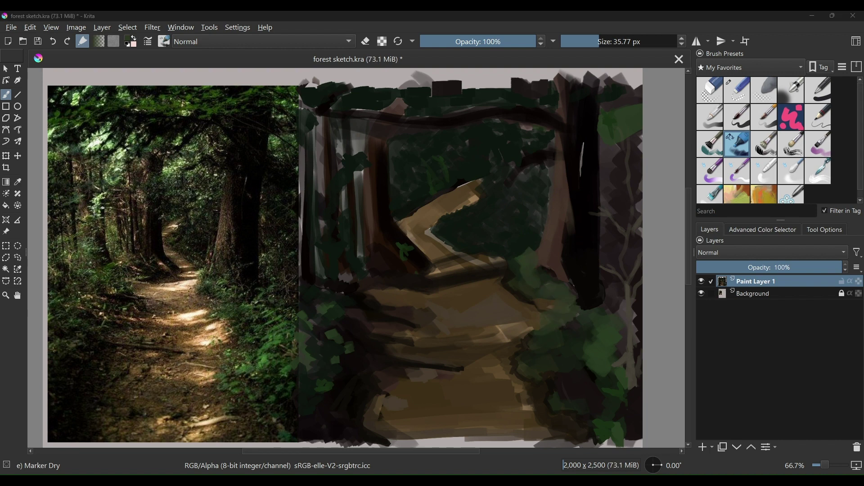
Reduce the brush size to 19.14 px and paint cream-white sunlight patches along the middle and lower path.
{"action": "key", "text": "bracketleft"}
{"action": "key", "text": "bracketleft"}
{"action": "key", "text": "bracketleft"}
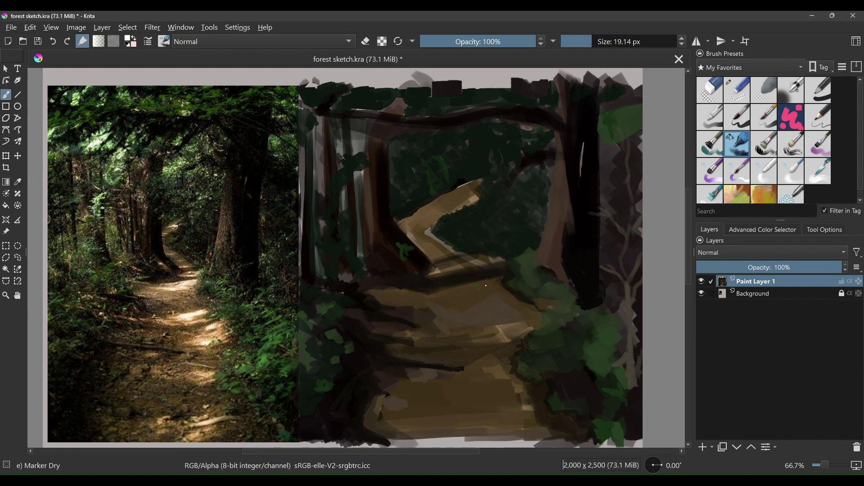
{"action": "left_click_drag", "start_coordinate": [446, 298], "coordinate": [499, 283]}
{"action": "left_click_drag", "start_coordinate": [500, 335], "coordinate": [535, 324]}
{"action": "left_click_drag", "start_coordinate": [488, 362], "coordinate": [504, 358]}
{"action": "left_click_drag", "start_coordinate": [513, 310], "coordinate": [484, 318]}
{"action": "left_click_drag", "start_coordinate": [484, 420], "coordinate": [513, 414]}
{"action": "left_click_drag", "start_coordinate": [455, 396], "coordinate": [444, 423]}
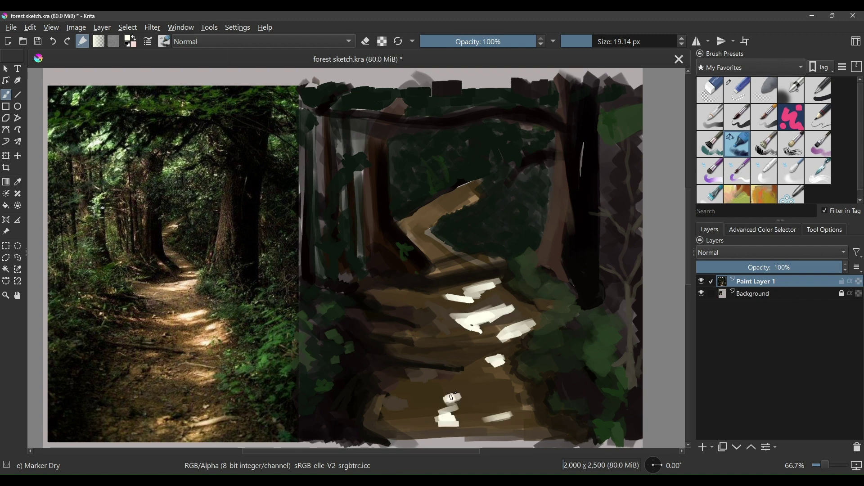
Add two more cream-white sunlight patches to the path, and dab bright green leaves on the bush at the right tree's foot.
{"action": "left_click_drag", "start_coordinate": [487, 370], "coordinate": [502, 362]}
{"action": "left_click_drag", "start_coordinate": [407, 373], "coordinate": [419, 372]}
{"action": "left_click", "coordinate": [271, 333], "text": "ctrl"}
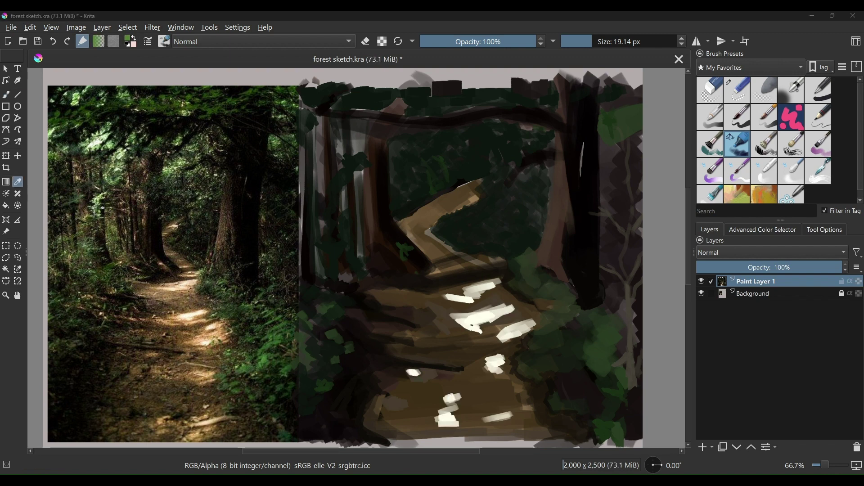
{"action": "left_click_drag", "start_coordinate": [577, 362], "coordinate": [593, 356]}
{"action": "left_click_drag", "start_coordinate": [587, 306], "coordinate": [595, 321]}
{"action": "left_click_drag", "start_coordinate": [598, 340], "coordinate": [601, 345]}
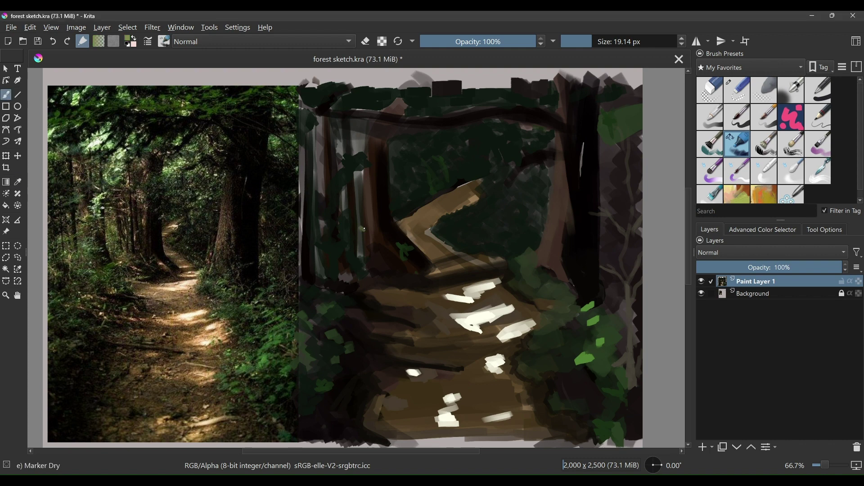
Paint a pale yellow-green foliage strip beside the left trunk, and reshape the path's bend with dark green background colour.
{"action": "mouse_move", "coordinate": [360, 198]}
{"action": "left_mouse_down"}
{"action": "mouse_move", "coordinate": [356, 258]}
{"action": "mouse_move", "coordinate": [358, 167]}
{"action": "left_mouse_up"}
{"action": "left_click_drag", "start_coordinate": [307, 288], "coordinate": [304, 252]}
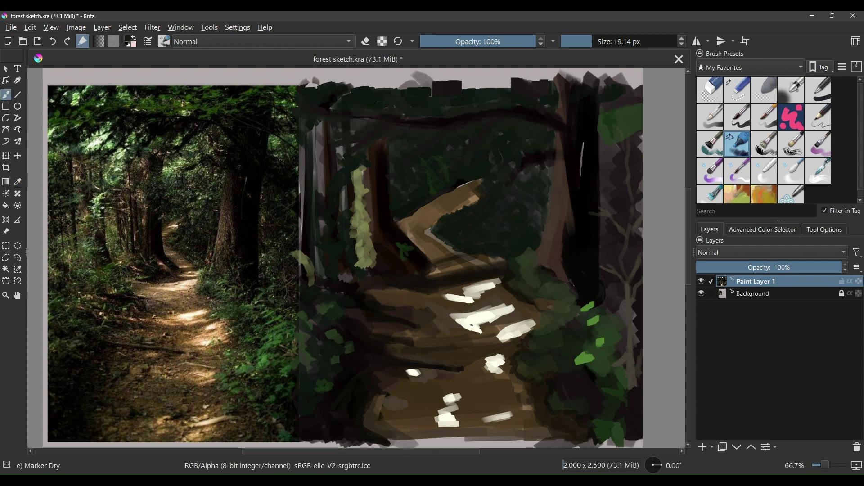
{"action": "mouse_move", "coordinate": [477, 181]}
{"action": "left_mouse_down"}
{"action": "mouse_move", "coordinate": [453, 190]}
{"action": "mouse_move", "coordinate": [473, 209]}
{"action": "left_mouse_up"}
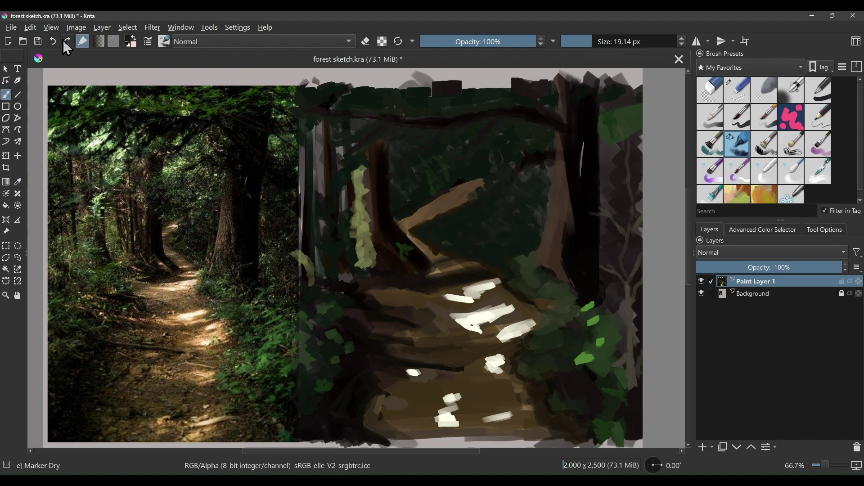
{"action": "left_click_drag", "start_coordinate": [459, 261], "coordinate": [497, 297]}
Outline the right tree with a freehand selection and move it towards the path, applying the transform.
{"action": "left_click", "coordinate": [17, 258]}
{"action": "left_click_drag", "start_coordinate": [608, 69], "coordinate": [552, 153]}
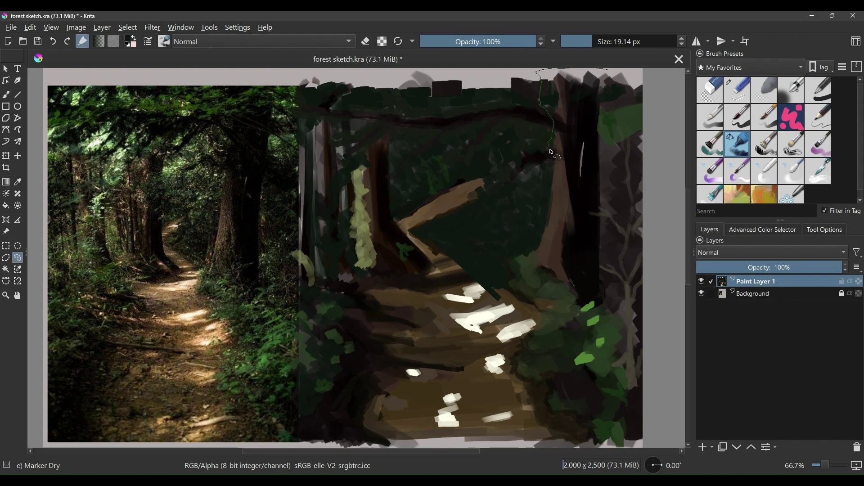
{"action": "key", "text": "ctrl+t"}
{"action": "mouse_move", "coordinate": [580, 180]}
{"action": "left_mouse_down"}
{"action": "mouse_move", "coordinate": [556, 182]}
{"action": "mouse_move", "coordinate": [635, 194]}
{"action": "left_mouse_up"}
{"action": "key", "text": "Return"}
Set the brush size to 116.49 px and fill the empty gap behind the moved right tree with dark brown.
{"action": "key", "text": "b"}
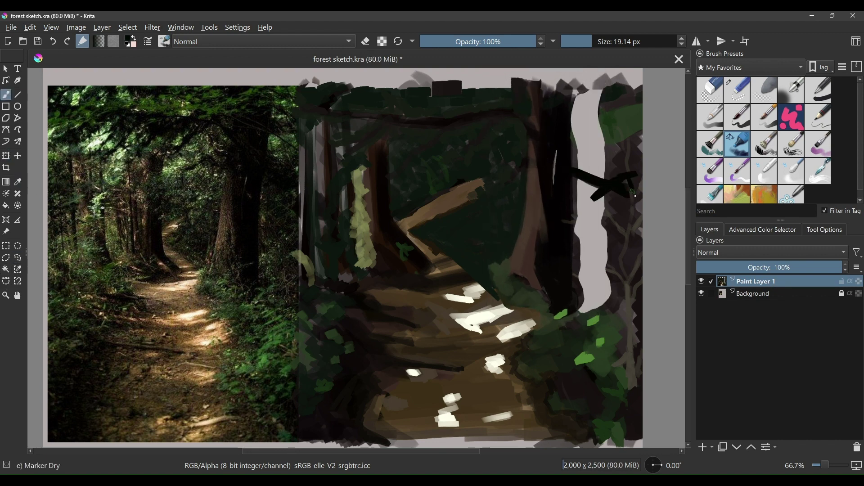
{"action": "left_click_drag", "start_coordinate": [592, 310], "coordinate": [595, 234]}
{"action": "left_click_drag", "start_coordinate": [594, 180], "coordinate": [595, 77]}
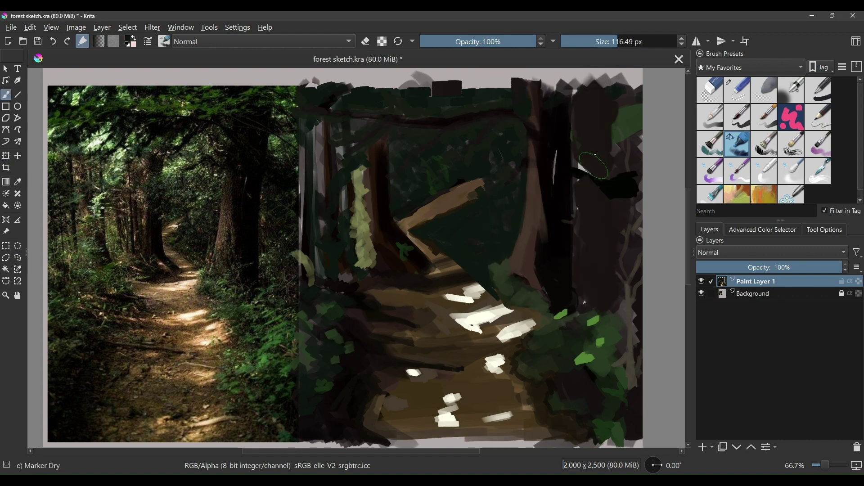
{"action": "key", "text": "p"}
{"action": "mouse_move", "coordinate": [594, 252]}
{"action": "left_mouse_down"}
{"action": "mouse_move", "coordinate": [599, 189]}
{"action": "mouse_move", "coordinate": [639, 151]}
{"action": "mouse_move", "coordinate": [648, 119]}
{"action": "left_mouse_up"}
Reduce the brush size to 65.51 px, darken the painting's right edge with black, and glaze the path with muted brown strokes.
{"action": "key", "text": "b"}
{"action": "key", "text": "bracketleft"}
{"action": "key", "text": "bracketleft"}
{"action": "key", "text": "bracketleft"}
{"action": "left_click_drag", "start_coordinate": [639, 279], "coordinate": [630, 328]}
{"action": "left_click_drag", "start_coordinate": [630, 392], "coordinate": [617, 444]}
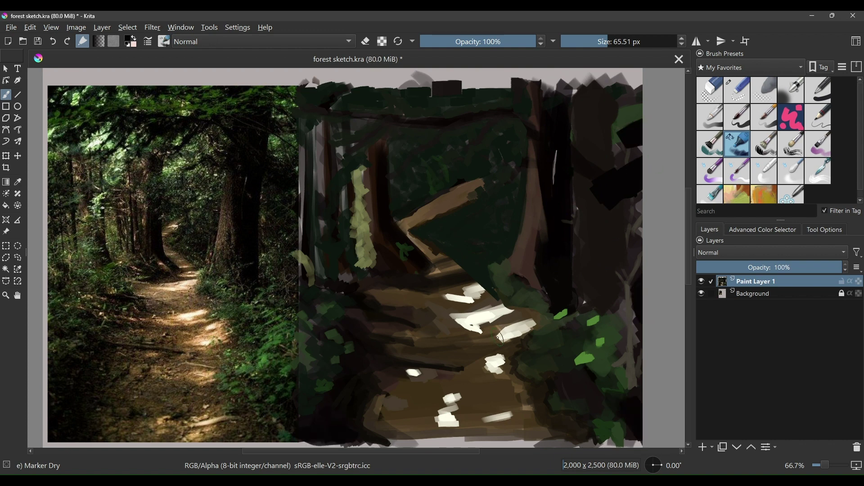
{"action": "mouse_move", "coordinate": [412, 397]}
{"action": "left_mouse_down"}
{"action": "mouse_move", "coordinate": [504, 387]}
{"action": "mouse_move", "coordinate": [478, 333]}
{"action": "mouse_move", "coordinate": [396, 288]}
{"action": "left_mouse_up"}
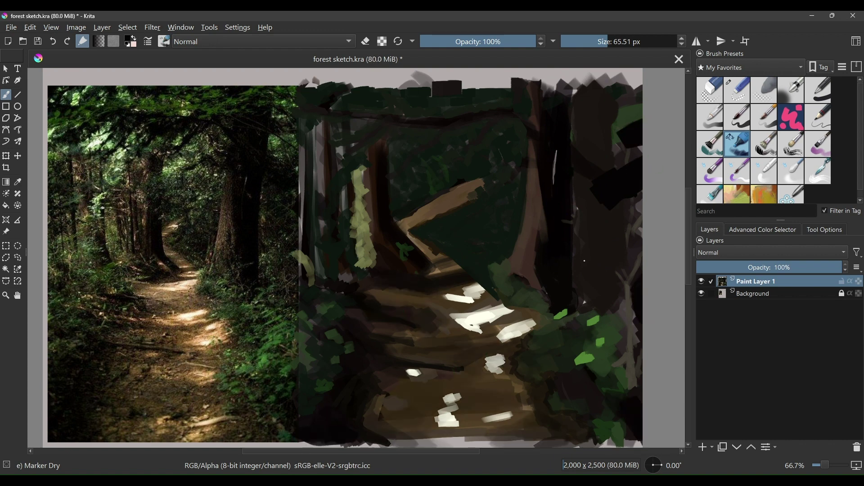
Reduce the brush size to 28.72 px, thicken the path's bend with tan, and extend the right bush with sampled green.
{"action": "key", "text": "p"}
{"action": "key", "text": "bracketleft"}
{"action": "key", "text": "bracketleft"}
{"action": "key", "text": "bracketleft"}
{"action": "key", "text": "bracketleft"}
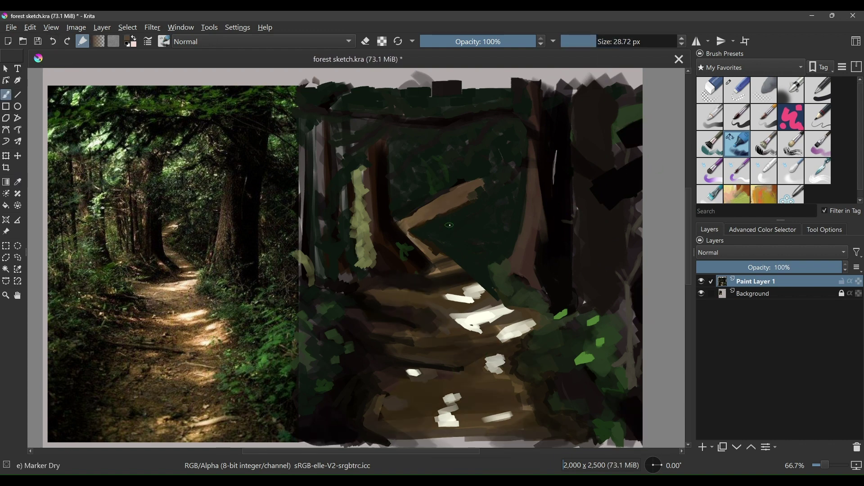
{"action": "key", "text": "b"}
{"action": "left_click_drag", "start_coordinate": [455, 274], "coordinate": [419, 243]}
{"action": "left_click", "coordinate": [488, 293], "text": "ctrl"}
{"action": "mouse_move", "coordinate": [491, 284]}
{"action": "left_mouse_down"}
{"action": "mouse_move", "coordinate": [508, 311]}
{"action": "mouse_move", "coordinate": [559, 324]}
{"action": "left_mouse_up"}
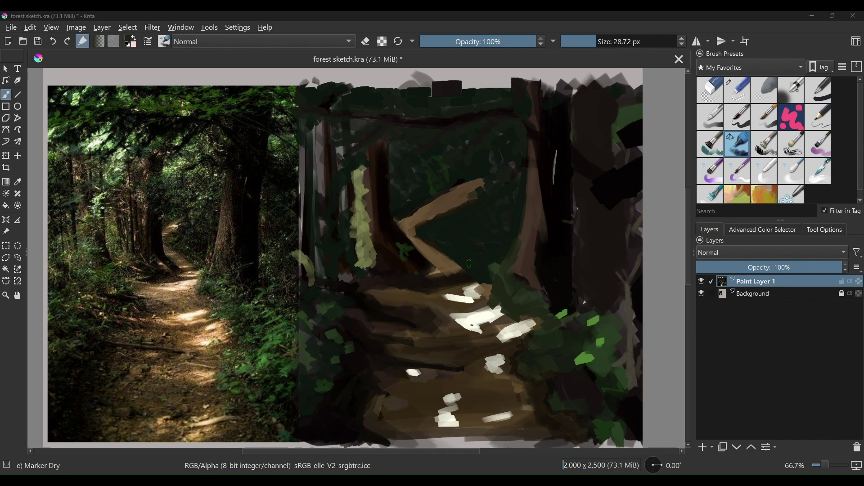
Try to widen the lower arm of the path's bend with tan strokes that reach the cream sunlight patches.
{"action": "left_click_drag", "start_coordinate": [423, 242], "coordinate": [470, 268]}
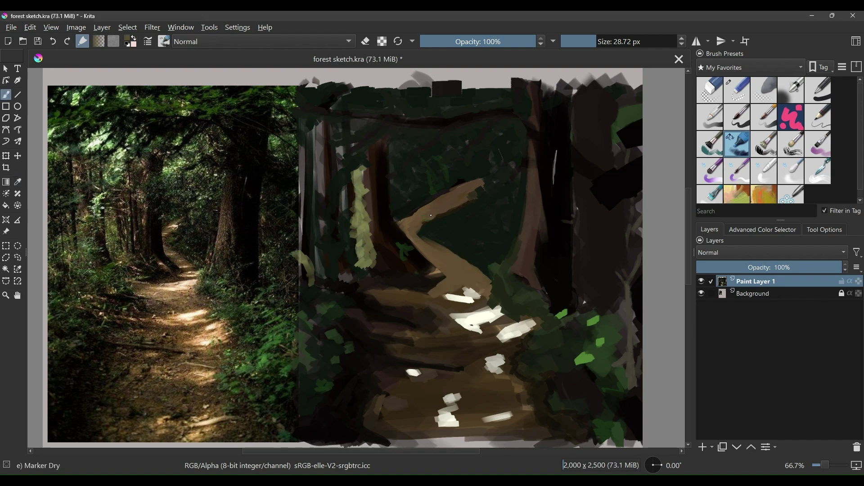
{"action": "key", "text": "p"}
{"action": "key", "text": "b"}
{"action": "left_click_drag", "start_coordinate": [439, 290], "coordinate": [479, 286]}
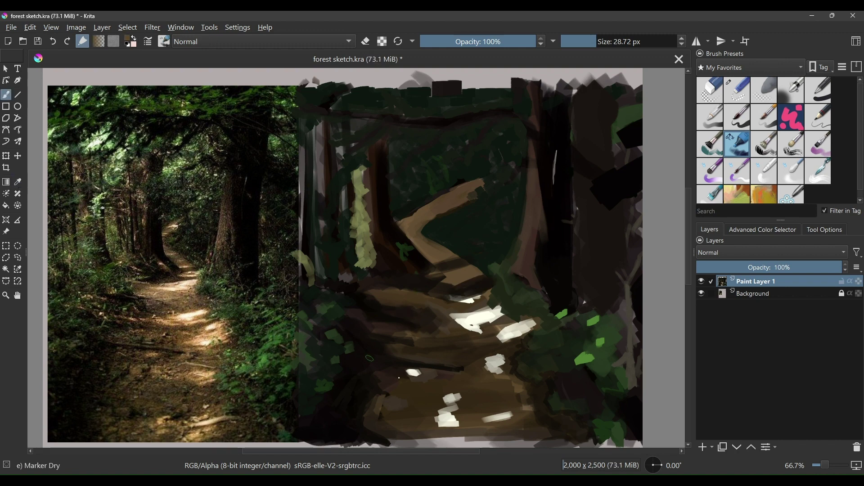
{"action": "mouse_move", "coordinate": [491, 361]}
{"action": "left_mouse_down"}
{"action": "mouse_move", "coordinate": [446, 406]}
{"action": "mouse_move", "coordinate": [468, 421]}
{"action": "left_mouse_up"}
Undo the last tan strokes on the path.
{"action": "key", "text": "ctrl+z"}
{"action": "key", "text": "ctrl+z"}
{"action": "key", "text": "ctrl+z"}
{"action": "key", "text": "ctrl+z"}
{"action": "key", "text": "ctrl+z"}
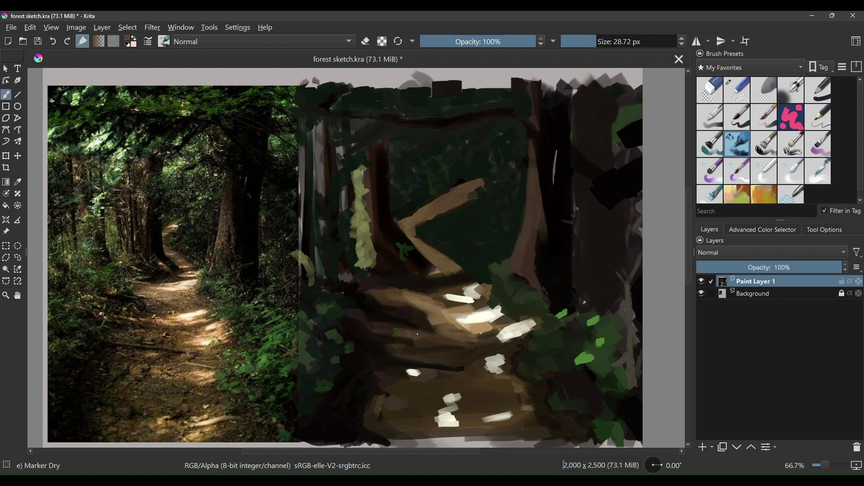
Increase the brush size to 67.42 px and paint broad olive-brown strokes over the lower and middle path.
{"action": "key", "text": "bracketright"}
{"action": "key", "text": "bracketright"}
{"action": "key", "text": "bracketright"}
{"action": "key", "text": "bracketright"}
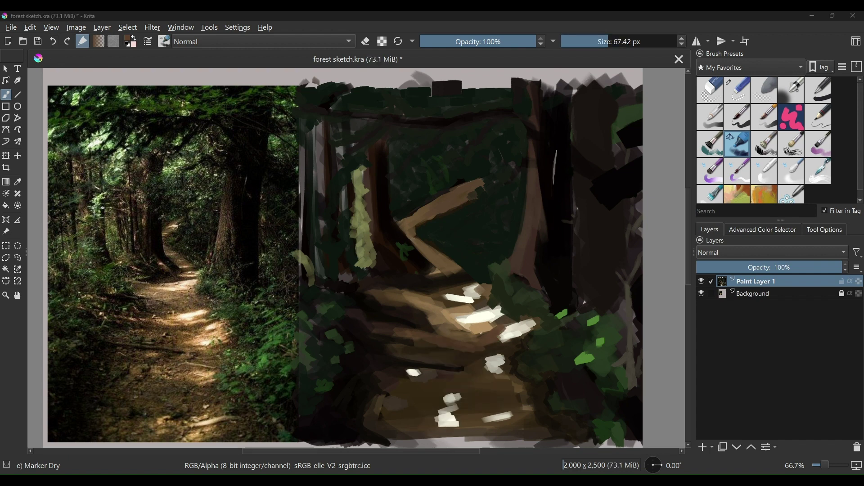
{"action": "left_click_drag", "start_coordinate": [439, 407], "coordinate": [486, 419]}
{"action": "left_click_drag", "start_coordinate": [488, 331], "coordinate": [446, 286]}
Reduce the brush size to 33.30 px and broaden the left trunk with dark brown strokes.
{"action": "key", "text": "bracketleft"}
{"action": "key", "text": "bracketleft"}
{"action": "key", "text": "bracketleft"}
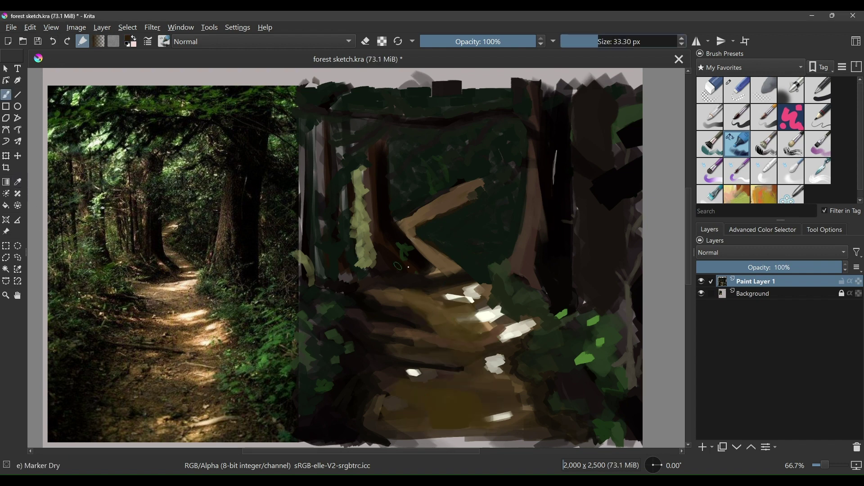
{"action": "left_click_drag", "start_coordinate": [386, 202], "coordinate": [394, 149]}
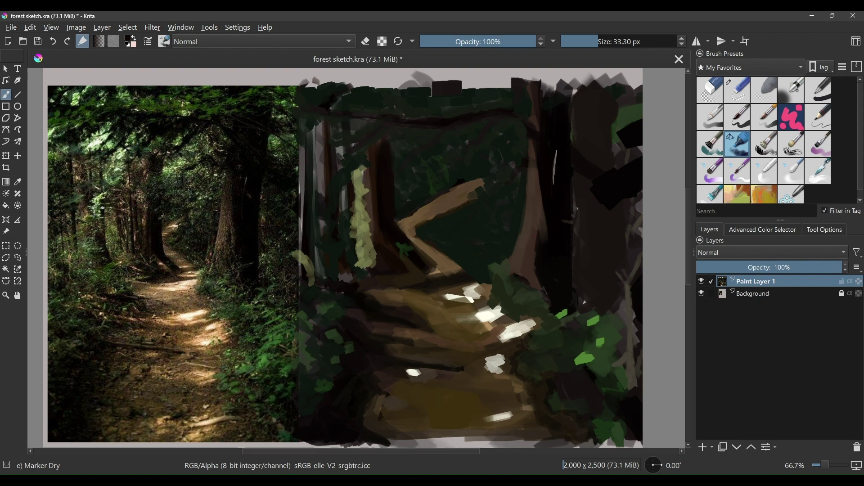
Sample a dark green and paint broad foliage masses over the right bush, spreading onto the path's edge and up behind it.
{"action": "left_click", "coordinate": [570, 282], "text": "ctrl"}
{"action": "mouse_move", "coordinate": [507, 340]}
{"action": "left_mouse_down"}
{"action": "mouse_move", "coordinate": [527, 320]}
{"action": "mouse_move", "coordinate": [511, 349]}
{"action": "mouse_move", "coordinate": [595, 388]}
{"action": "mouse_move", "coordinate": [538, 401]}
{"action": "left_mouse_up"}
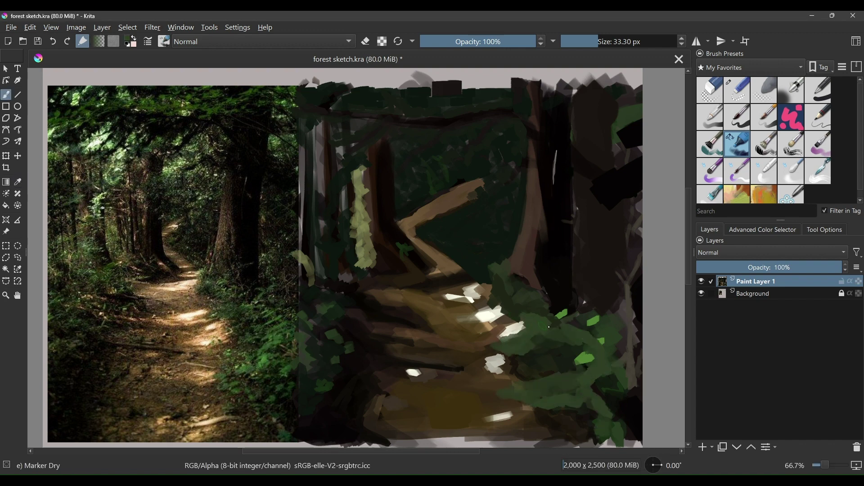
{"action": "mouse_move", "coordinate": [560, 331]}
{"action": "left_mouse_down"}
{"action": "mouse_move", "coordinate": [585, 270]}
{"action": "mouse_move", "coordinate": [620, 280]}
{"action": "left_mouse_up"}
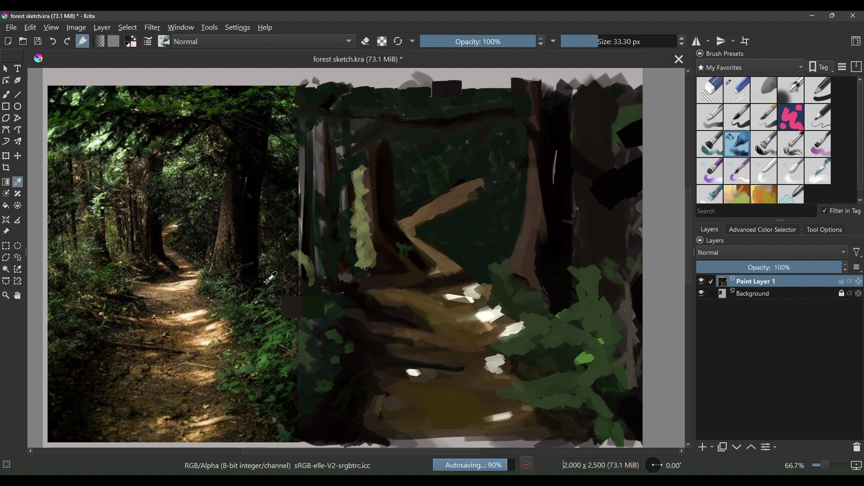
Reduce the brush size to 17.52 px and taper the far end of the path with dark green strokes.
{"action": "scroll", "coordinate": [573, 166], "scroll_direction": "down", "scroll_amount": 2}
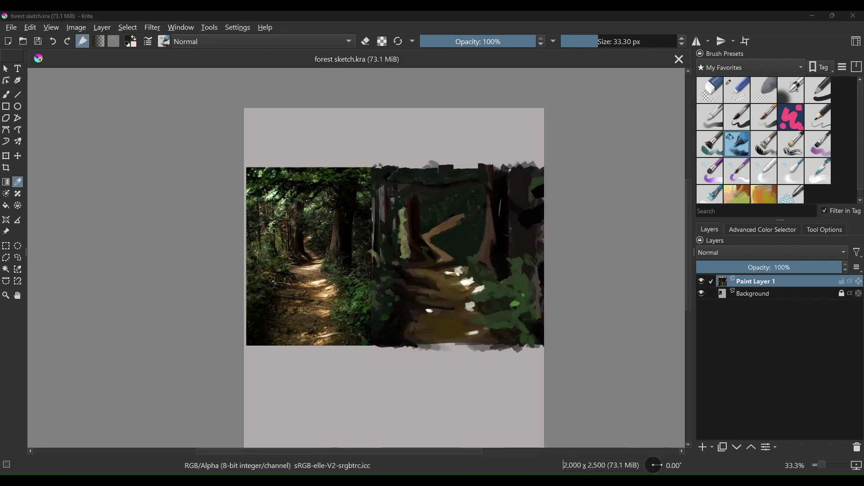
{"action": "scroll", "coordinate": [464, 224], "scroll_direction": "up", "scroll_amount": 1}
{"action": "key", "text": "b"}
{"action": "key", "text": "bracketleft"}
{"action": "key", "text": "bracketleft"}
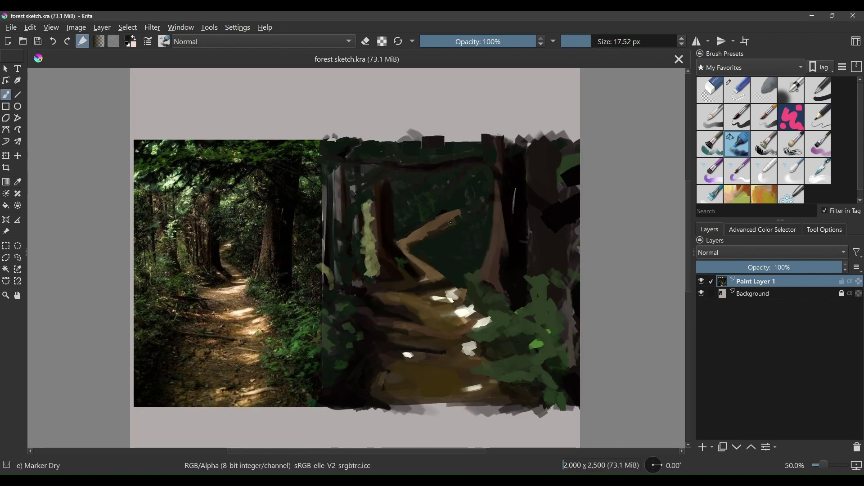
{"action": "left_click_drag", "start_coordinate": [454, 225], "coordinate": [456, 223]}
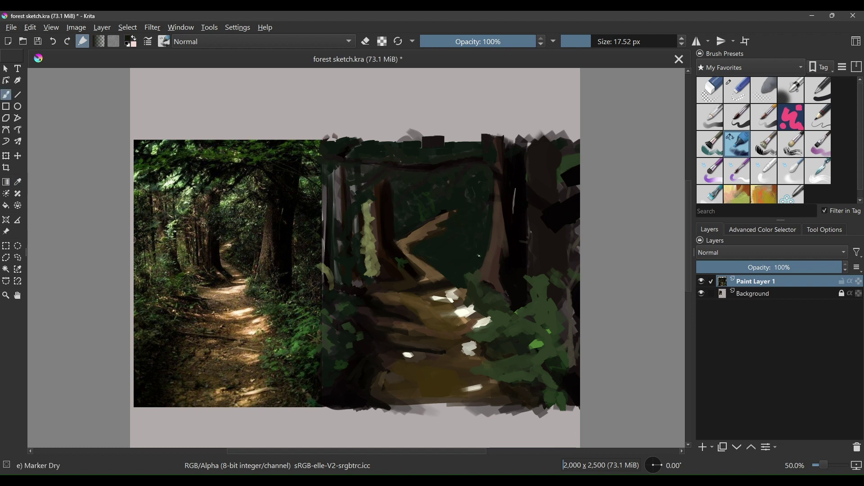
Fill the area beyond the right tree with near-black brown strokes, and paint a green foliage patch near its upper edge.
{"action": "key", "text": "p"}
{"action": "key", "text": "b"}
{"action": "left_click_drag", "start_coordinate": [539, 291], "coordinate": [538, 276]}
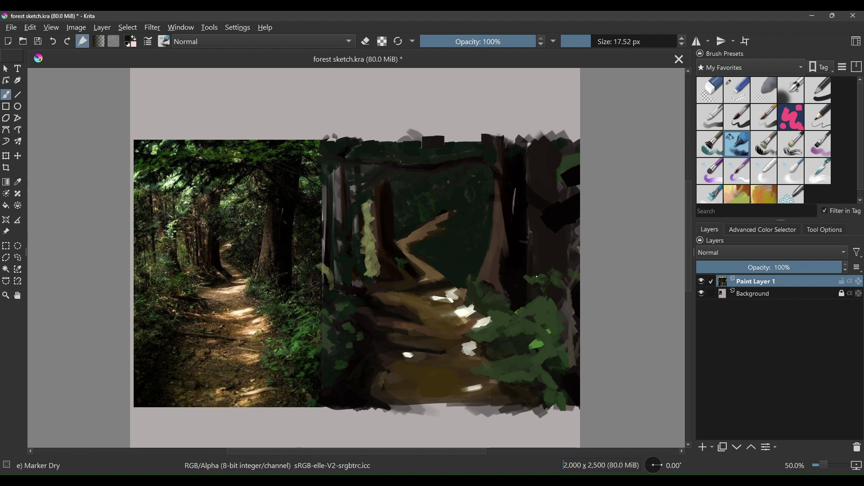
{"action": "left_click_drag", "start_coordinate": [538, 151], "coordinate": [578, 140]}
{"action": "left_click_drag", "start_coordinate": [566, 304], "coordinate": [569, 356]}
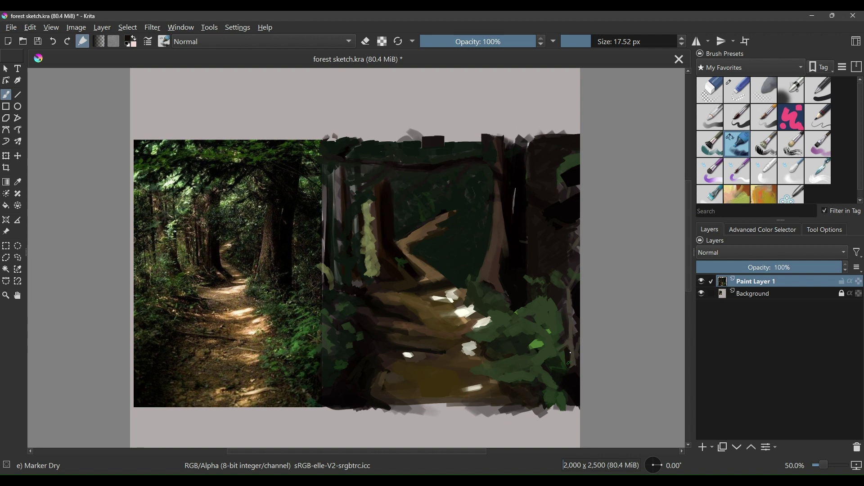
{"action": "mouse_move", "coordinate": [529, 175]}
{"action": "left_mouse_down"}
{"action": "mouse_move", "coordinate": [576, 157]}
{"action": "mouse_move", "coordinate": [540, 174]}
{"action": "left_mouse_up"}
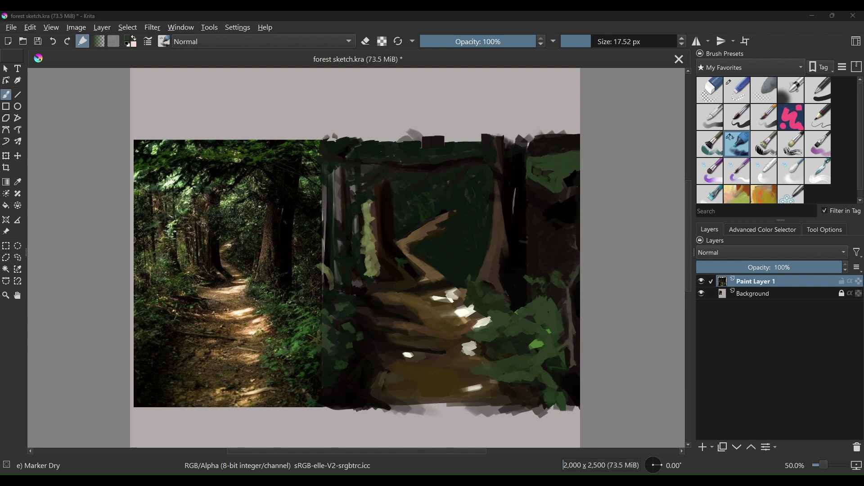
Reduce the brush size to 7.73 px and draw fine green twigs across the dark area beyond the right tree.
{"action": "key", "text": "bracketleft"}
{"action": "key", "text": "bracketleft"}
{"action": "key", "text": "bracketleft"}
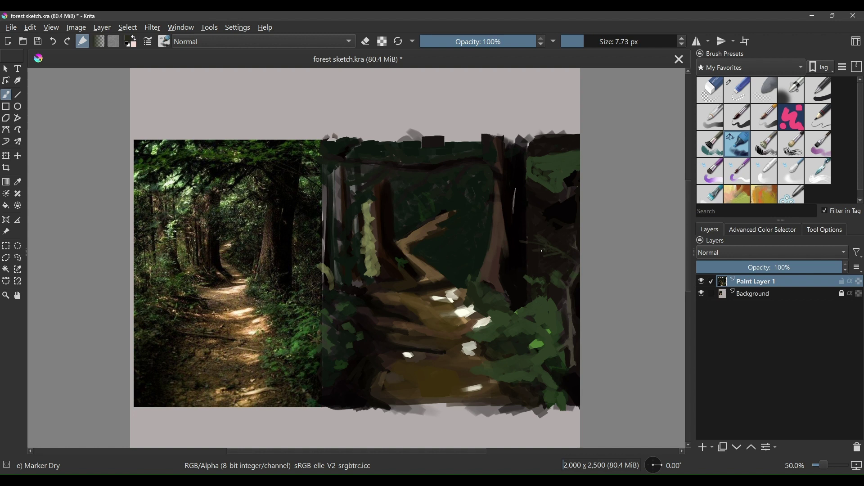
{"action": "left_click_drag", "start_coordinate": [550, 230], "coordinate": [572, 218]}
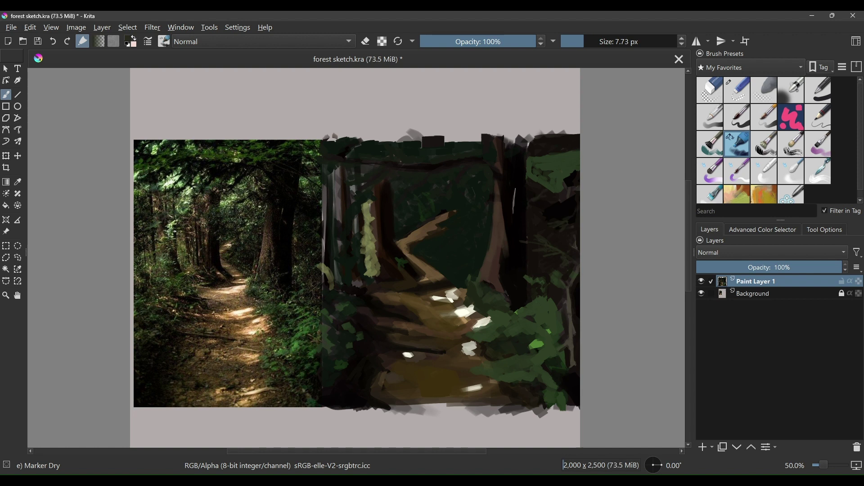
{"action": "left_click_drag", "start_coordinate": [525, 266], "coordinate": [512, 306]}
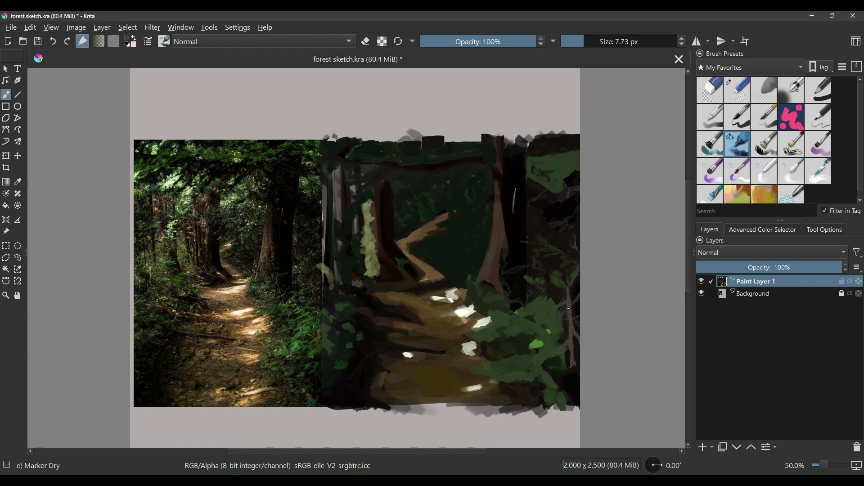
Set the brush size to 12.59 px and dab bright green leaves on the right bush, the background, the upper-right foliage and the left trunks.
{"action": "left_click_drag", "start_coordinate": [569, 308], "coordinate": [581, 279], "text": "shift"}
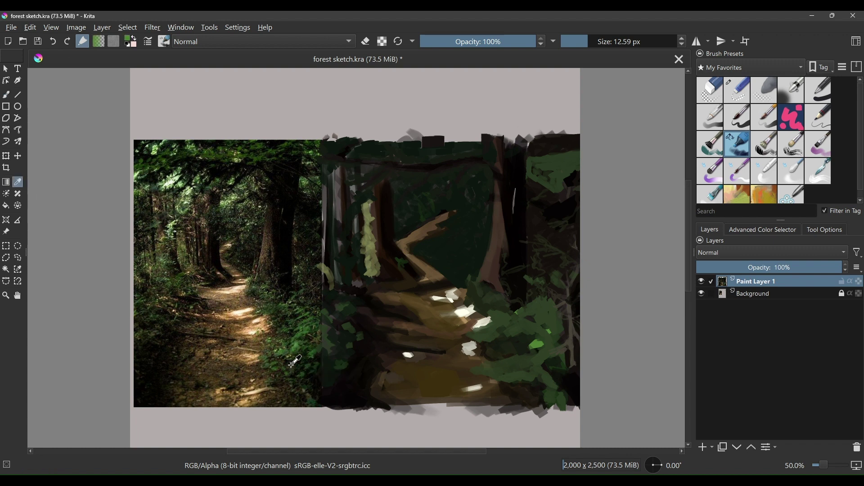
{"action": "left_click_drag", "start_coordinate": [521, 360], "coordinate": [528, 370]}
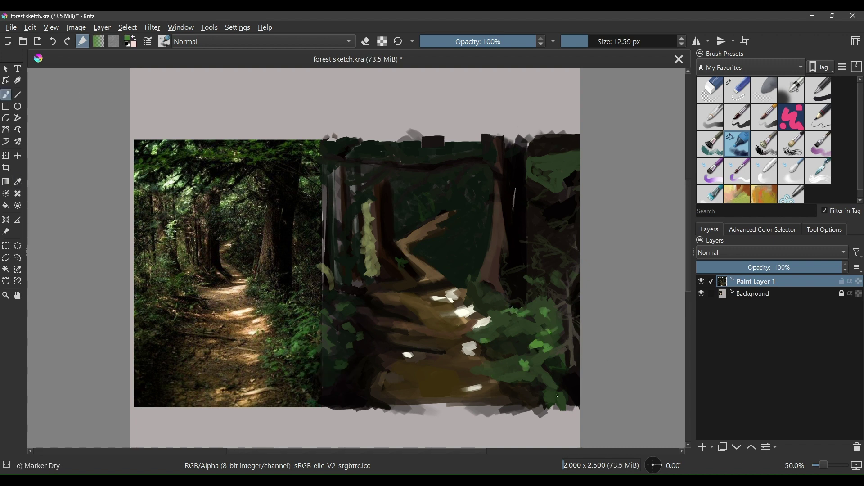
{"action": "left_click_drag", "start_coordinate": [412, 199], "coordinate": [432, 183]}
{"action": "left_click_drag", "start_coordinate": [531, 178], "coordinate": [549, 163]}
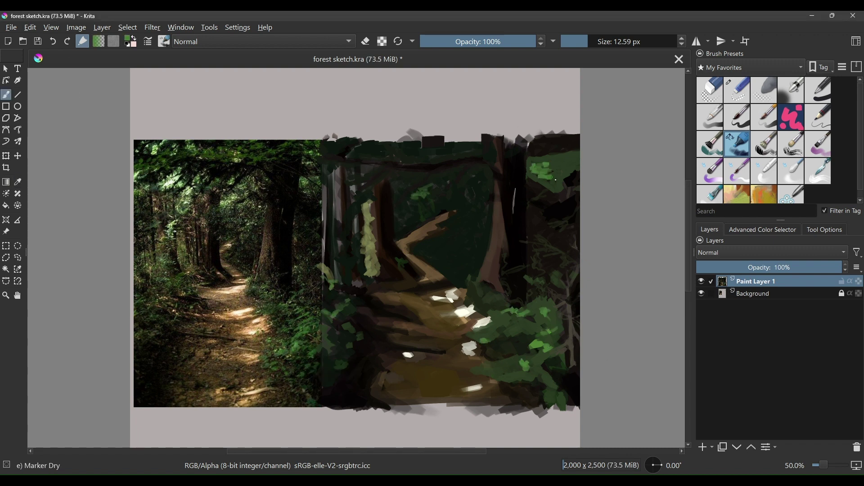
{"action": "left_click_drag", "start_coordinate": [542, 200], "coordinate": [561, 184]}
{"action": "left_click_drag", "start_coordinate": [335, 192], "coordinate": [331, 208]}
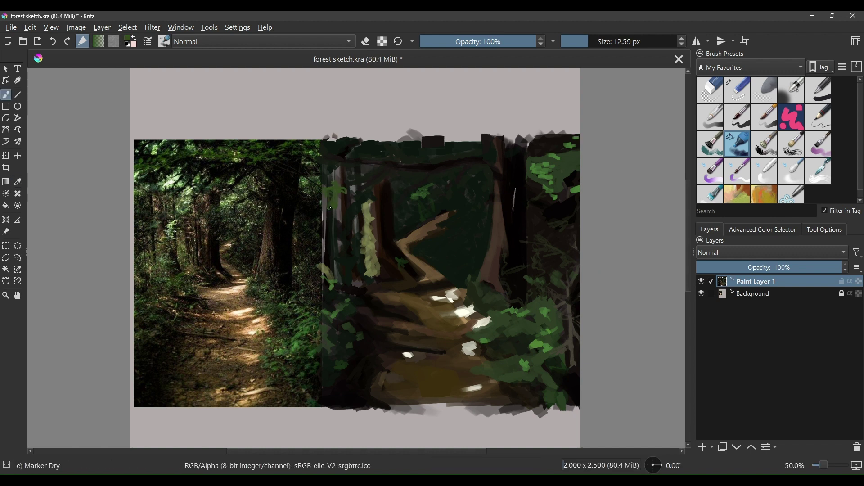
Widen the left trunk over the pale green strip with sampled brown, and add olive foliage strokes around the path's bend.
{"action": "left_click", "coordinate": [375, 255], "text": "ctrl"}
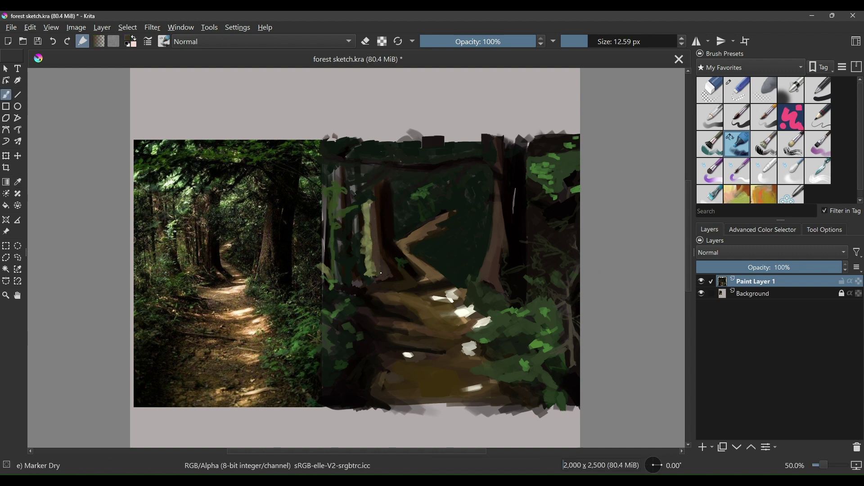
{"action": "left_click_drag", "start_coordinate": [399, 260], "coordinate": [408, 279]}
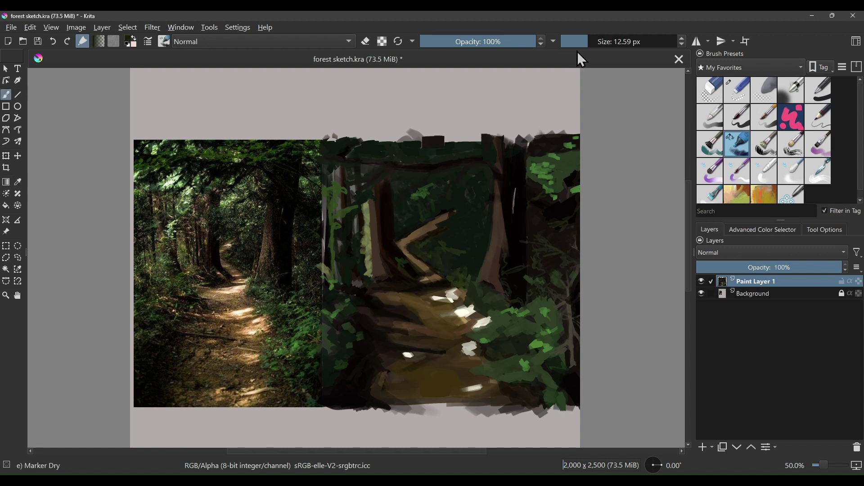
Set the brush size to 29.82 px and paint muted green foliage across the background between the left and right trees.
{"action": "key", "text": "bracketright"}
{"action": "key", "text": "bracketright"}
{"action": "key", "text": "bracketright"}
{"action": "key", "text": "bracketright"}
{"action": "key", "text": "bracketright"}
{"action": "key", "text": "bracketright"}
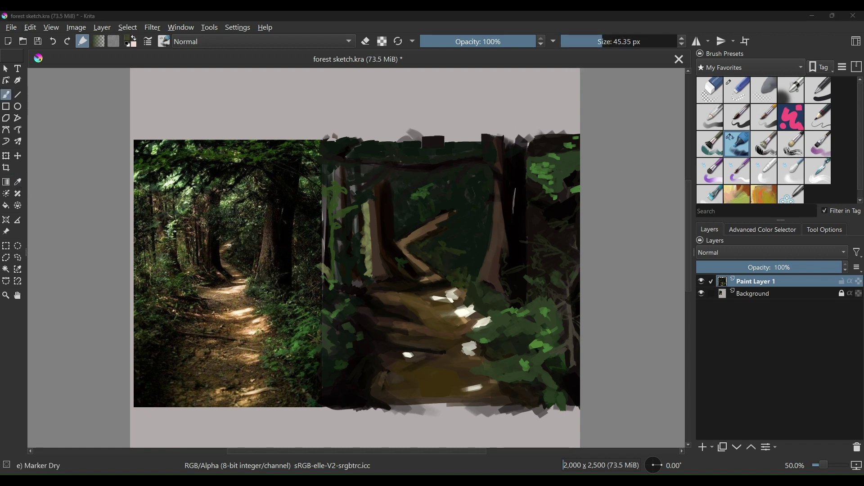
{"action": "key", "text": "bracketleft"}
{"action": "key", "text": "bracketleft"}
{"action": "key", "text": "bracketleft"}
{"action": "key", "text": "bracketleft"}
{"action": "key", "text": "bracketleft"}
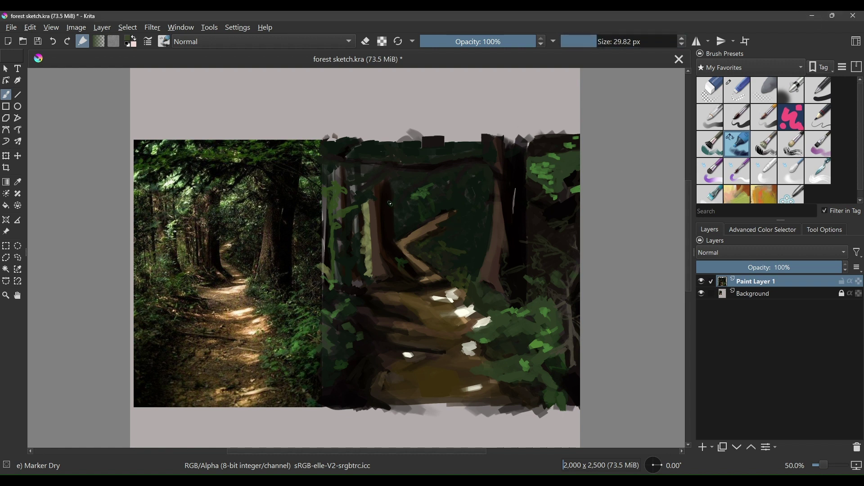
{"action": "mouse_move", "coordinate": [388, 203]}
{"action": "left_mouse_down"}
{"action": "mouse_move", "coordinate": [446, 169]}
{"action": "mouse_move", "coordinate": [419, 226]}
{"action": "mouse_move", "coordinate": [451, 243]}
{"action": "left_mouse_up"}
{"action": "mouse_move", "coordinate": [487, 173]}
{"action": "left_mouse_down"}
{"action": "mouse_move", "coordinate": [459, 234]}
{"action": "mouse_move", "coordinate": [410, 173]}
{"action": "mouse_move", "coordinate": [468, 221]}
{"action": "mouse_move", "coordinate": [471, 180]}
{"action": "left_mouse_up"}
{"action": "left_click_drag", "start_coordinate": [492, 375], "coordinate": [542, 396]}
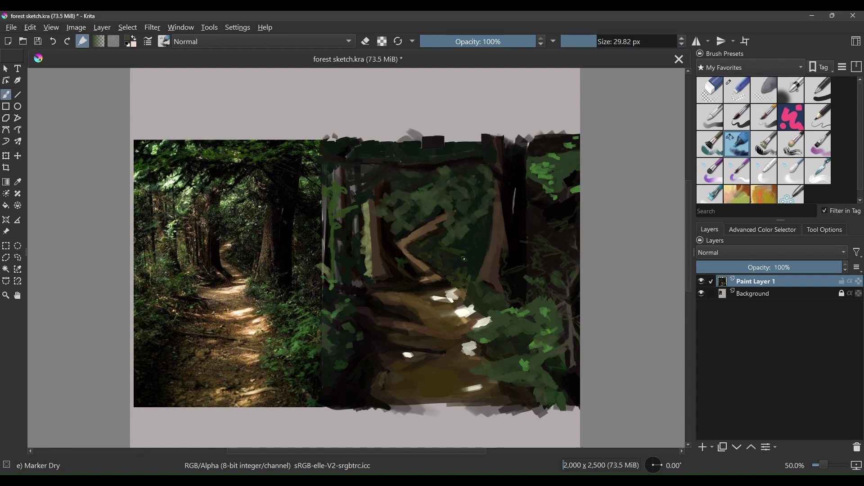
Set the brush size to 13.89 px and add green strokes to the upper-right foliage and dark strokes to the background trees.
{"action": "left_click_drag", "start_coordinate": [463, 205], "coordinate": [460, 193]}
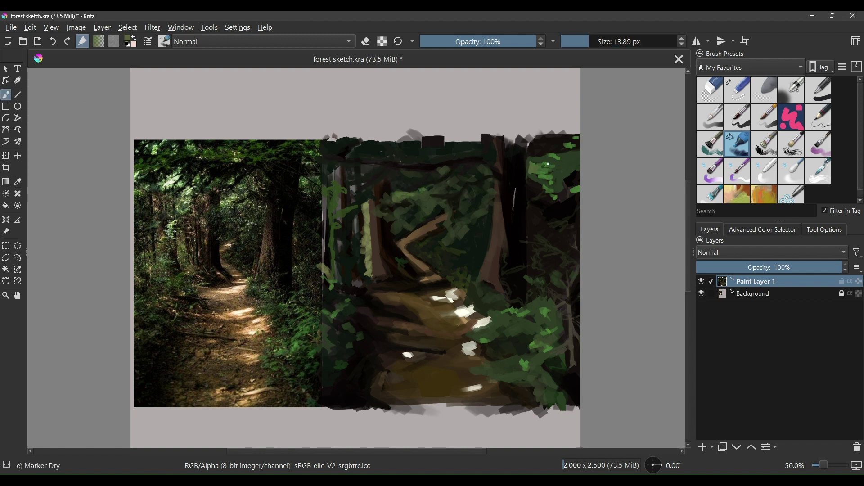
{"action": "left_click_drag", "start_coordinate": [548, 164], "coordinate": [546, 187]}
{"action": "left_click_drag", "start_coordinate": [462, 268], "coordinate": [459, 248]}
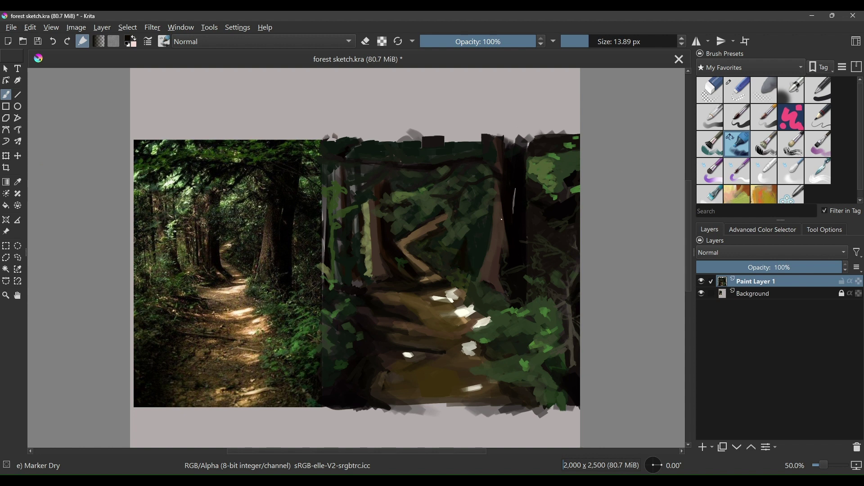
Widen the far stretch of the path with sampled brown, and darken the left trunks with a sampled dark brown.
{"action": "left_click", "coordinate": [397, 248], "text": "ctrl"}
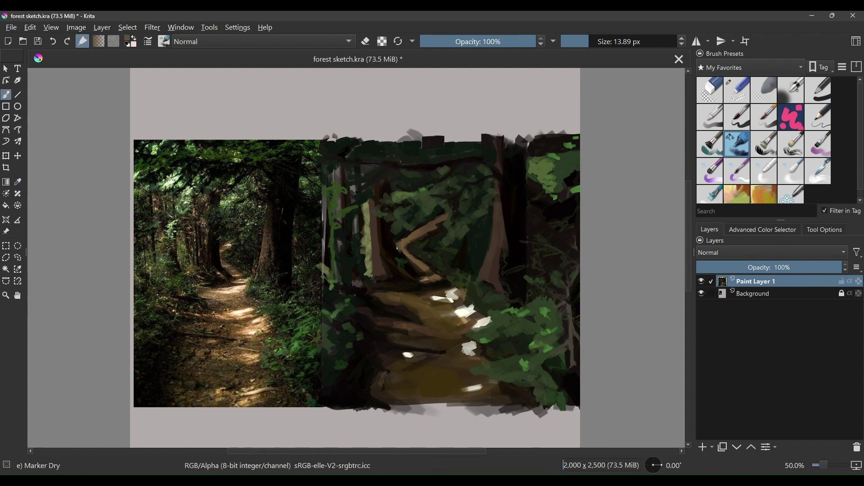
{"action": "mouse_move", "coordinate": [400, 280]}
{"action": "left_mouse_down"}
{"action": "mouse_move", "coordinate": [371, 285]}
{"action": "mouse_move", "coordinate": [331, 235]}
{"action": "left_mouse_up"}
{"action": "left_click", "coordinate": [359, 282], "text": "ctrl"}
{"action": "mouse_move", "coordinate": [337, 279]}
{"action": "left_mouse_down"}
{"action": "mouse_move", "coordinate": [342, 295]}
{"action": "mouse_move", "coordinate": [327, 170]}
{"action": "left_mouse_up"}
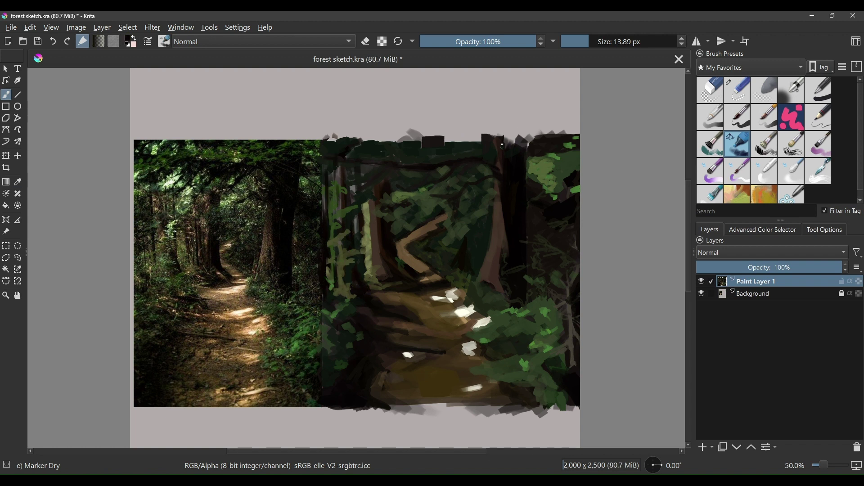
Darken the right tree's upper trunk and extend crooked near-black branches from it into the background foliage.
{"action": "mouse_move", "coordinate": [503, 144]}
{"action": "left_mouse_down"}
{"action": "mouse_move", "coordinate": [497, 177]}
{"action": "mouse_move", "coordinate": [454, 206]}
{"action": "left_mouse_up"}
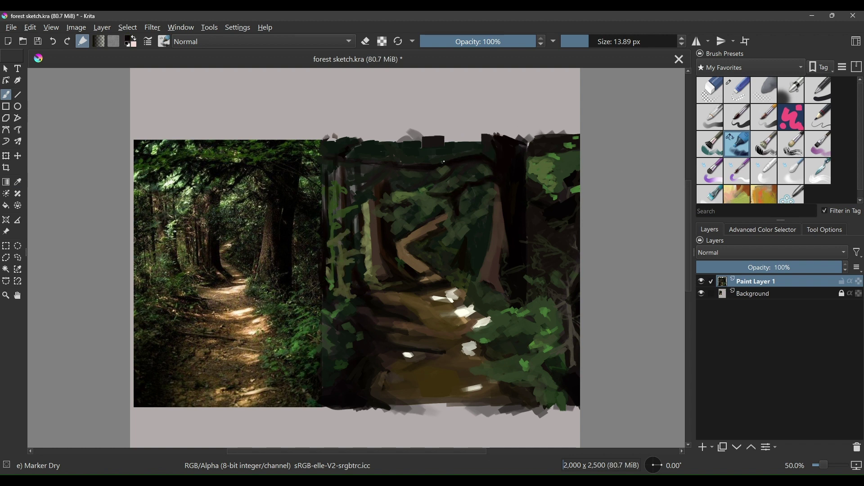
{"action": "left_click_drag", "start_coordinate": [473, 153], "coordinate": [477, 147]}
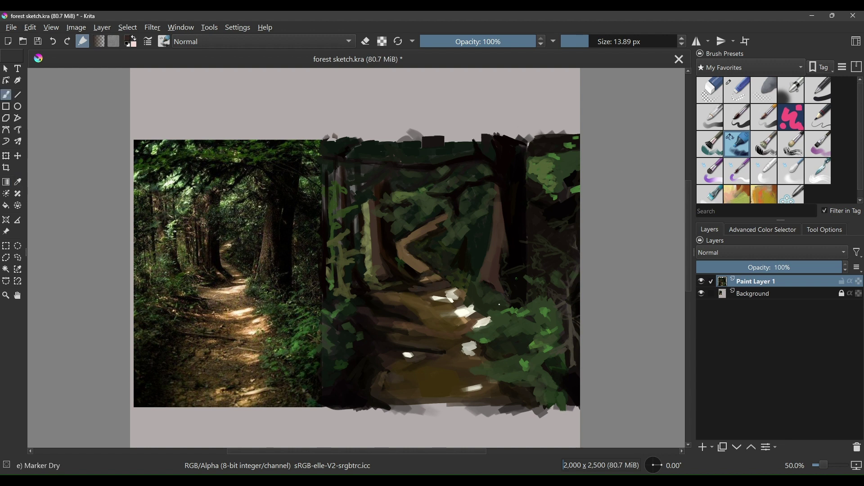
Sample the path's brown and repaint the path with broad strokes from the bend down to the lower edge, covering most white highlights.
{"action": "left_click_drag", "start_coordinate": [390, 408], "coordinate": [490, 412]}
{"action": "left_click_drag", "start_coordinate": [415, 358], "coordinate": [399, 351]}
{"action": "mouse_move", "coordinate": [476, 356]}
{"action": "left_mouse_down"}
{"action": "mouse_move", "coordinate": [467, 333]}
{"action": "mouse_move", "coordinate": [424, 232]}
{"action": "mouse_move", "coordinate": [454, 292]}
{"action": "left_mouse_up"}
{"action": "key", "text": "p"}
{"action": "left_click", "coordinate": [425, 230]}
{"action": "key", "text": "b"}
{"action": "left_click_drag", "start_coordinate": [396, 306], "coordinate": [460, 334]}
{"action": "left_click_drag", "start_coordinate": [421, 335], "coordinate": [468, 365]}
{"action": "left_click_drag", "start_coordinate": [388, 360], "coordinate": [481, 403]}
{"action": "left_click_drag", "start_coordinate": [455, 315], "coordinate": [473, 324]}
{"action": "left_click_drag", "start_coordinate": [416, 340], "coordinate": [459, 351]}
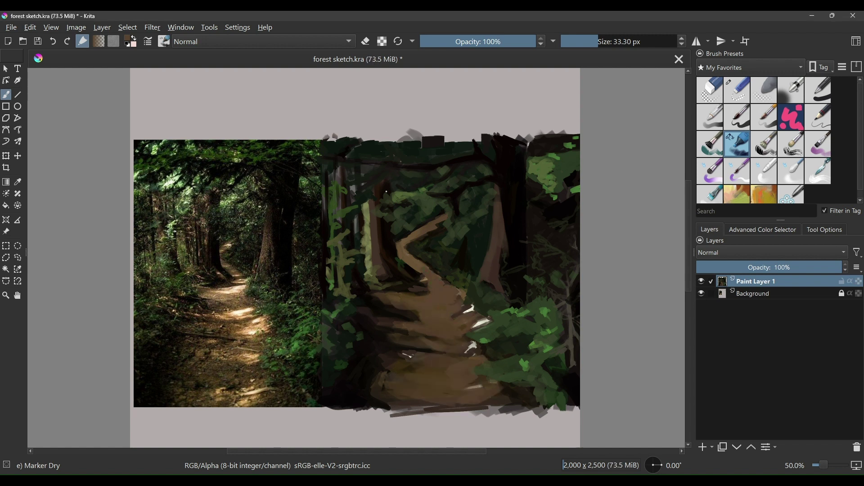
Tone the area beyond the right tree with sampled brown, and dab olive leaves at 17.52 px along the canopy and left trunks.
{"action": "left_click", "coordinate": [386, 191], "text": "ctrl"}
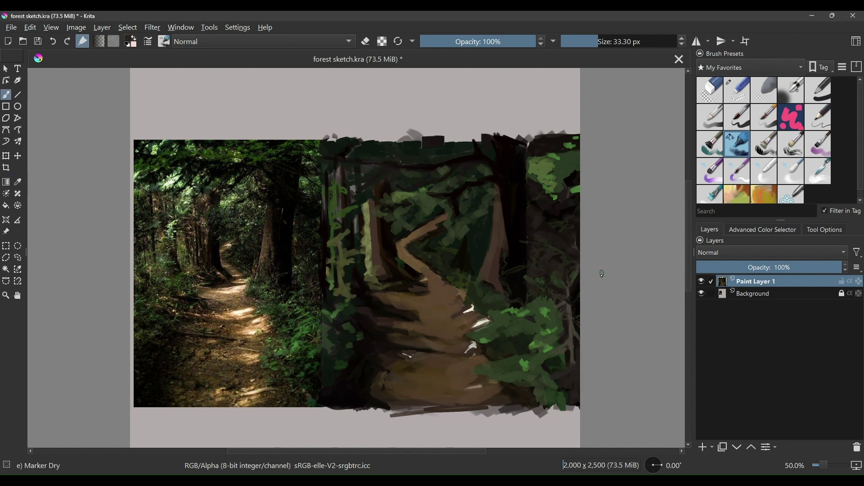
{"action": "left_click", "coordinate": [354, 161], "text": "ctrl"}
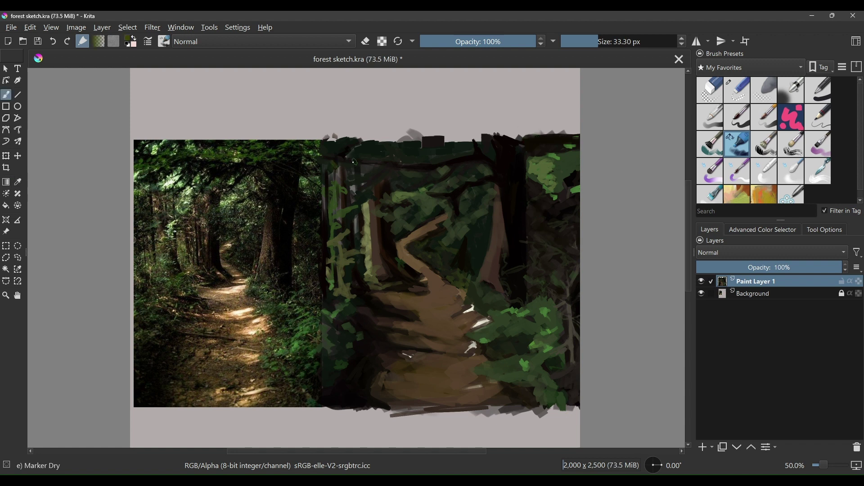
{"action": "key", "text": "bracketleft"}
{"action": "key", "text": "bracketleft"}
{"action": "left_click_drag", "start_coordinate": [412, 162], "coordinate": [423, 143]}
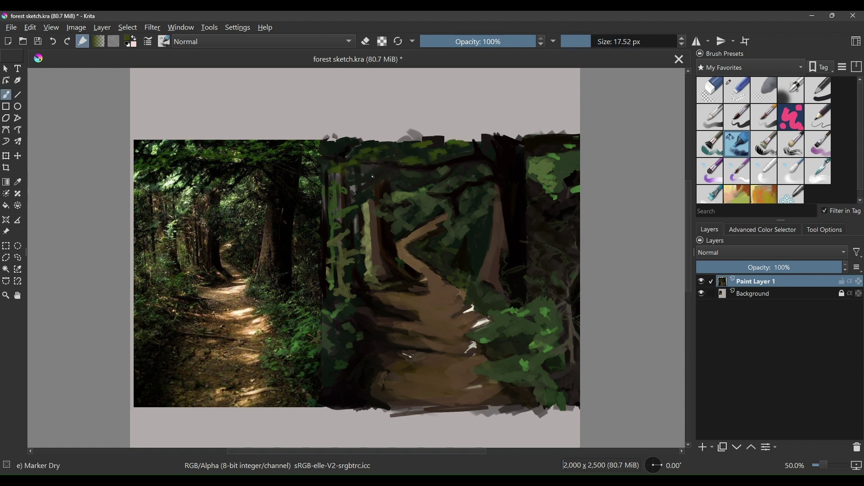
{"action": "left_click_drag", "start_coordinate": [343, 171], "coordinate": [362, 194]}
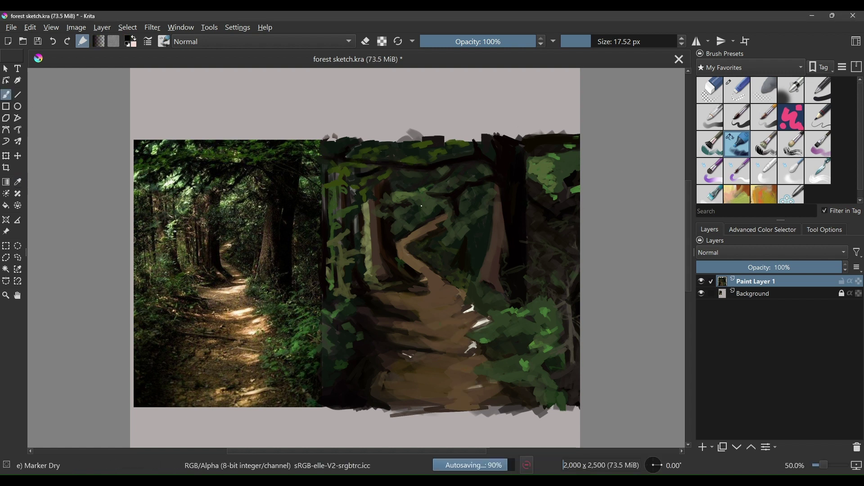
Search the brush presets for "dir" and select the Dirt preset.
{"action": "left_click", "coordinate": [756, 211]}
{"action": "type", "text": "lea"}
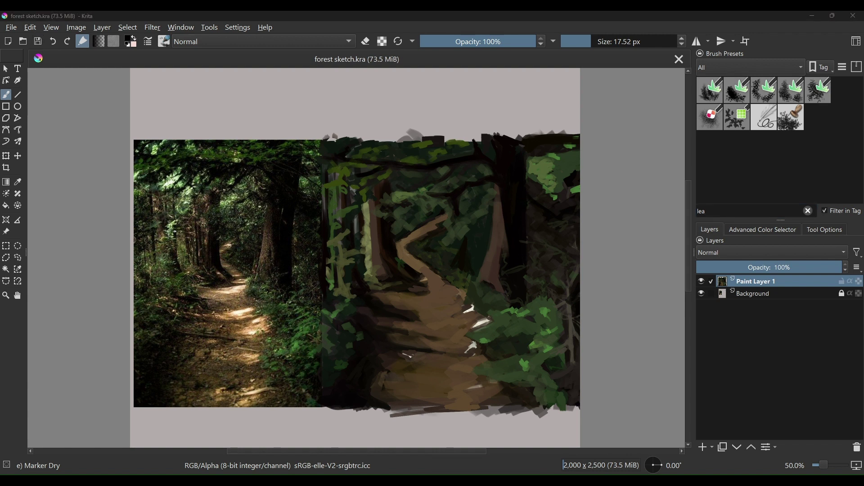
{"action": "left_click", "coordinate": [711, 117]}
{"action": "key", "text": "BackSpace"}
{"action": "key", "text": "BackSpace"}
{"action": "key", "text": "BackSpace"}
{"action": "type", "text": "dir"}
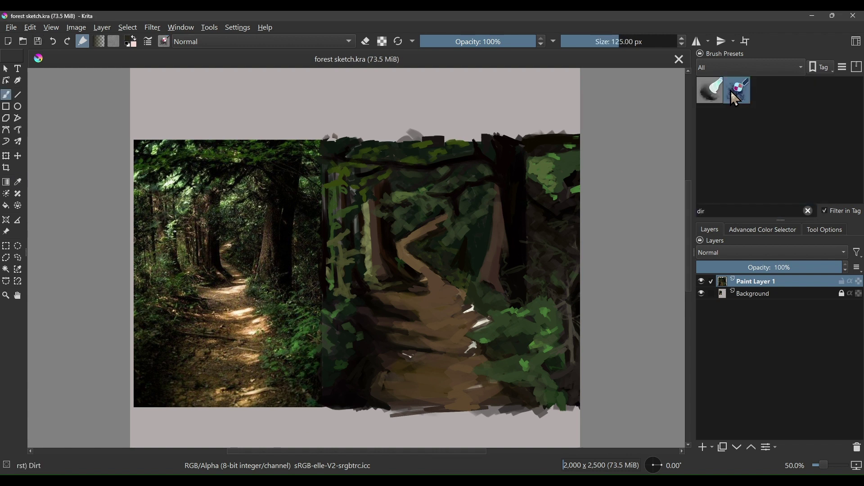
Brush gritty dirt texture over the lower path and along its edges beside the right bush.
{"action": "left_click_drag", "start_coordinate": [472, 373], "coordinate": [468, 338]}
{"action": "key", "text": "["}
{"action": "mouse_move", "coordinate": [477, 374]}
{"action": "left_mouse_down"}
{"action": "mouse_move", "coordinate": [450, 387]}
{"action": "mouse_move", "coordinate": [406, 385]}
{"action": "left_mouse_up"}
{"action": "left_click_drag", "start_coordinate": [463, 306], "coordinate": [486, 321]}
{"action": "mouse_move", "coordinate": [477, 360]}
{"action": "left_mouse_down"}
{"action": "mouse_move", "coordinate": [508, 387]}
{"action": "mouse_move", "coordinate": [469, 426]}
{"action": "left_mouse_up"}
Use the Dirty preset at 108.37 px to shade and soften the far path and its left edge.
{"action": "key", "text": "/"}
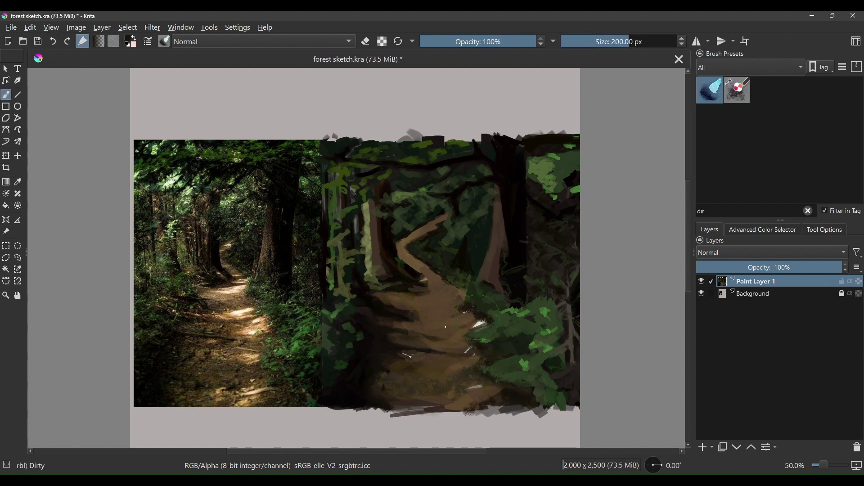
{"action": "left_click_drag", "start_coordinate": [405, 216], "coordinate": [446, 289]}
{"action": "left_click_drag", "start_coordinate": [446, 225], "coordinate": [405, 293]}
{"action": "left_click_drag", "start_coordinate": [396, 322], "coordinate": [399, 245]}
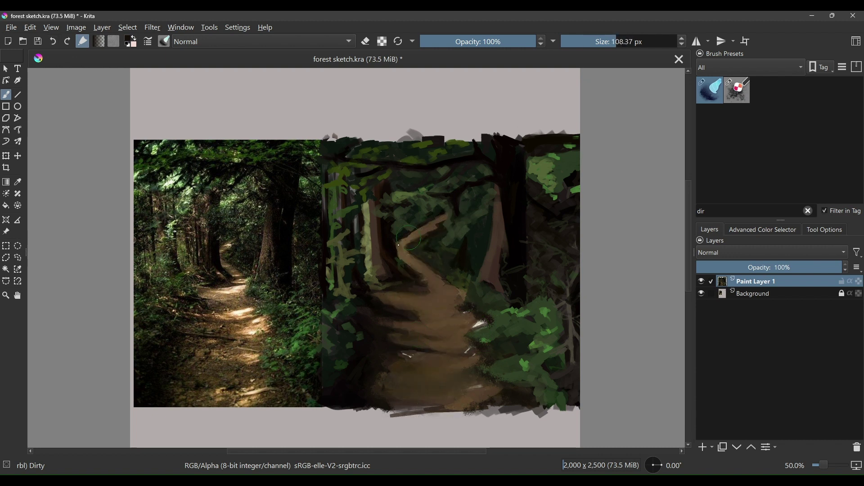
Search the brush presets for "lea", select the Leafbrush preset and set its size to 41.06 px.
{"action": "left_click", "coordinate": [808, 211]}
{"action": "type", "text": "lea"}
{"action": "left_click", "coordinate": [738, 118]}
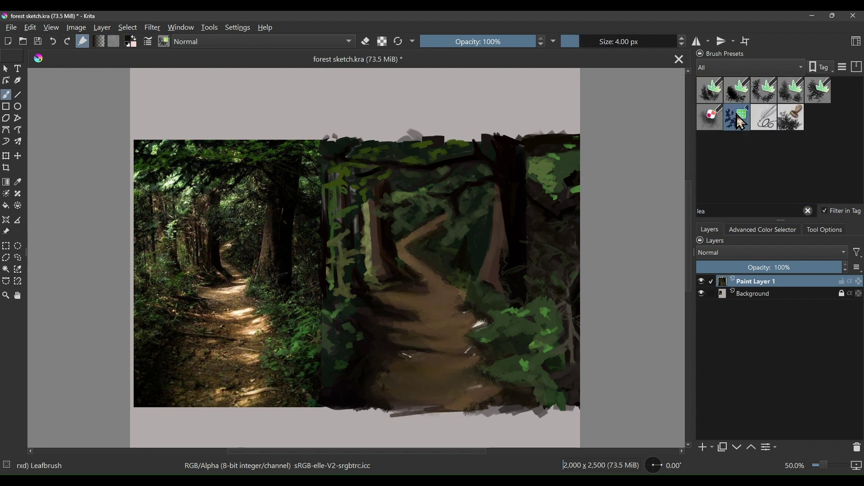
{"action": "left_click", "coordinate": [9, 96]}
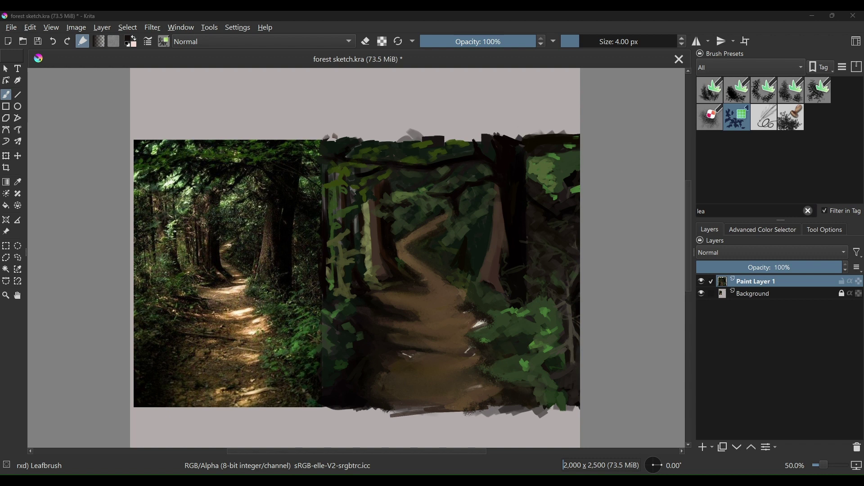
{"action": "key", "text": "bracketright"}
{"action": "key", "text": "bracketright"}
{"action": "key", "text": "bracketright"}
{"action": "key", "text": "bracketright"}
{"action": "key", "text": "bracketright"}
{"action": "key", "text": "bracketright"}
{"action": "key", "text": "bracketright"}
{"action": "key", "text": "bracketright"}
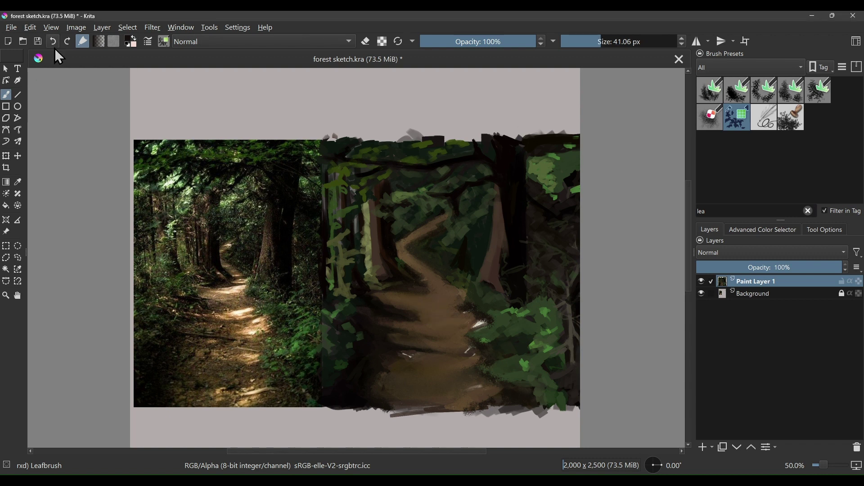
Reduce the Leafbrush to 20.85 px and scatter near-black leaves over the upper-right foliage, both bushes, the background and the canopy.
{"action": "mouse_move", "coordinate": [554, 158]}
{"action": "left_mouse_down"}
{"action": "mouse_move", "coordinate": [525, 178]}
{"action": "mouse_move", "coordinate": [547, 193]}
{"action": "mouse_move", "coordinate": [533, 197]}
{"action": "mouse_move", "coordinate": [561, 174]}
{"action": "mouse_move", "coordinate": [551, 156]}
{"action": "left_mouse_up"}
{"action": "key", "text": "ctrl+z"}
{"action": "key", "text": "bracketleft"}
{"action": "key", "text": "bracketleft"}
{"action": "left_click_drag", "start_coordinate": [569, 319], "coordinate": [560, 347]}
{"action": "mouse_move", "coordinate": [349, 357]}
{"action": "left_mouse_down"}
{"action": "mouse_move", "coordinate": [326, 324]}
{"action": "mouse_move", "coordinate": [353, 296]}
{"action": "left_mouse_up"}
{"action": "left_click_drag", "start_coordinate": [396, 223], "coordinate": [445, 188]}
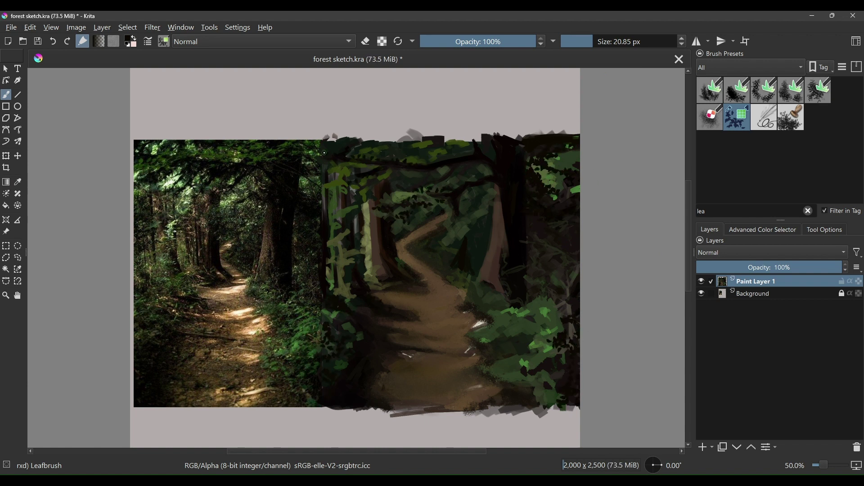
{"action": "left_click_drag", "start_coordinate": [470, 134], "coordinate": [475, 142]}
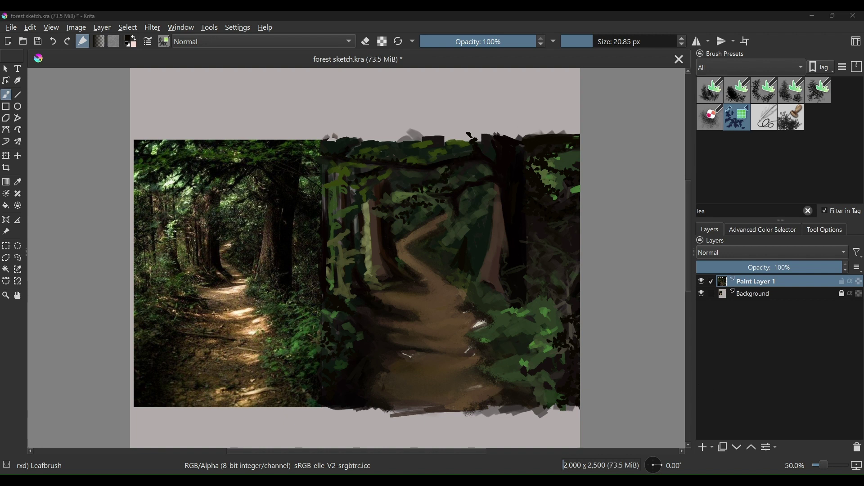
Reduce the Leafbrush to 15.27 px and scatter small leaves over the left trunks.
{"action": "key", "text": "bracketleft"}
{"action": "key", "text": "bracketleft"}
{"action": "key", "text": "bracketleft"}
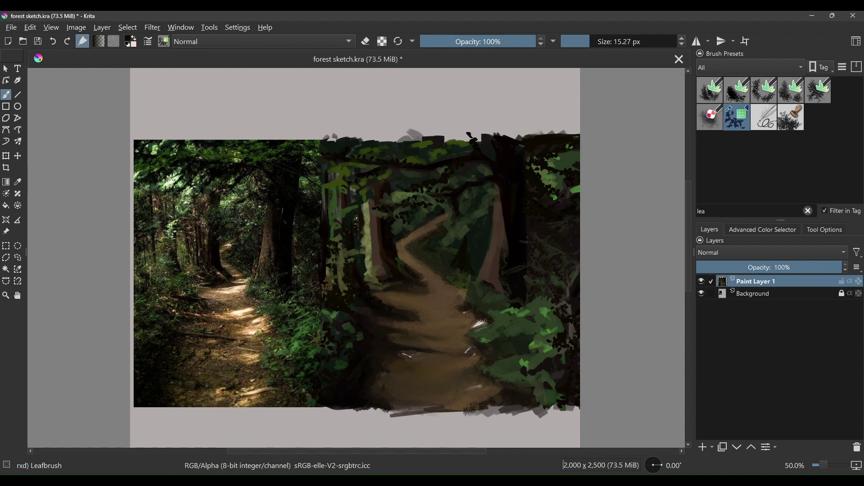
{"action": "left_click_drag", "start_coordinate": [356, 216], "coordinate": [322, 210]}
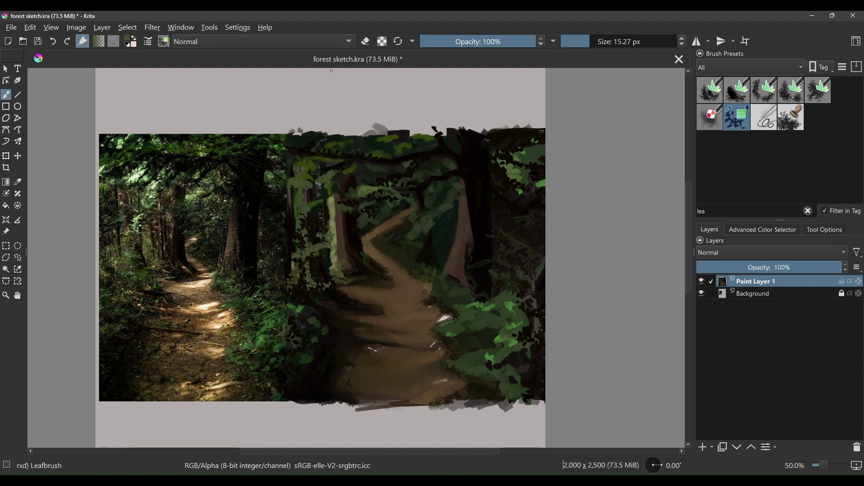
Clear the preset search, select Bristle Damp Hair, and brush streaky green strokes down the left trunks with the size at 42.46 px.
{"action": "left_click", "coordinate": [711, 90]}
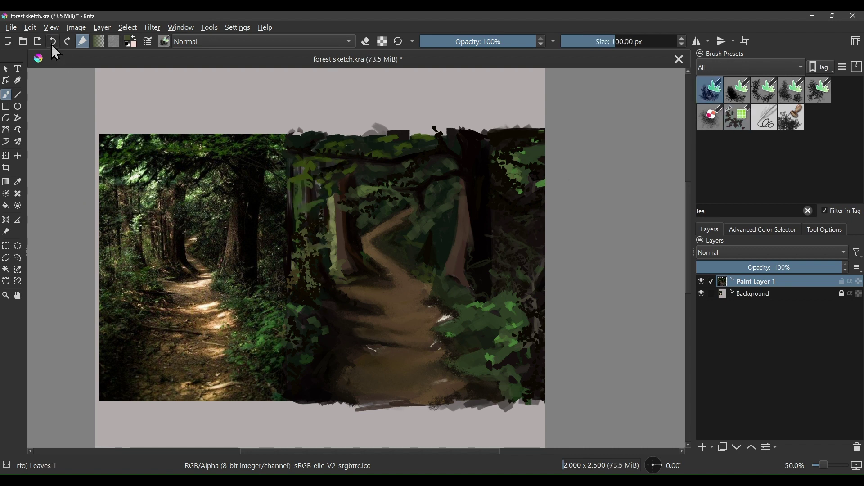
{"action": "left_click", "coordinate": [808, 211]}
{"action": "left_click", "coordinate": [737, 167]}
{"action": "left_click_drag", "start_coordinate": [306, 178], "coordinate": [305, 249]}
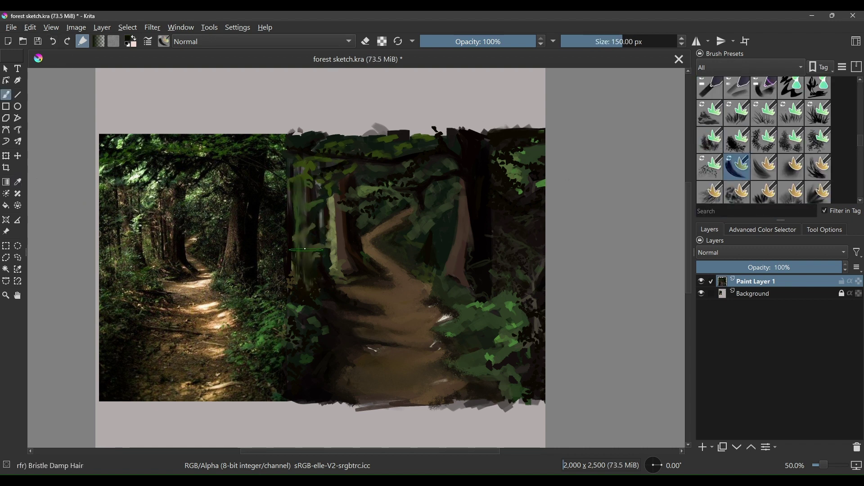
{"action": "left_click", "coordinate": [67, 41]}
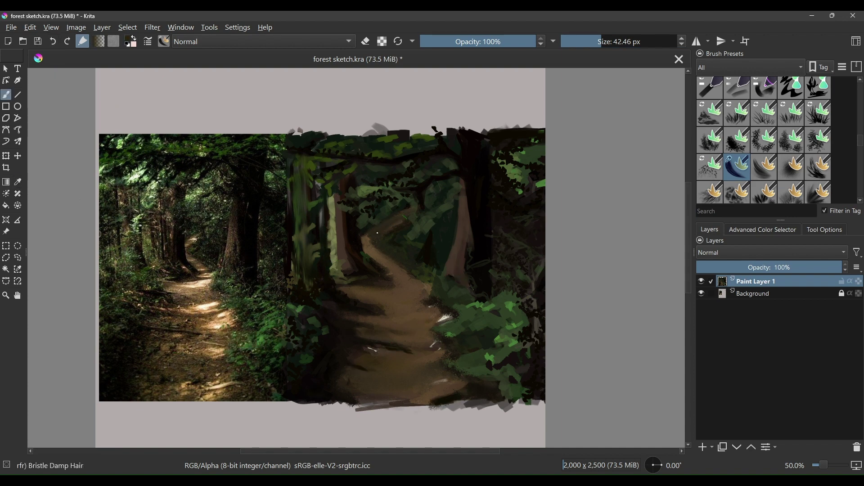
Paint cream sunlight patches at intervals along the path, from the far bend down to the lower edge.
{"action": "left_click", "coordinate": [68, 41]}
{"action": "left_click", "coordinate": [445, 325]}
{"action": "left_click", "coordinate": [430, 348]}
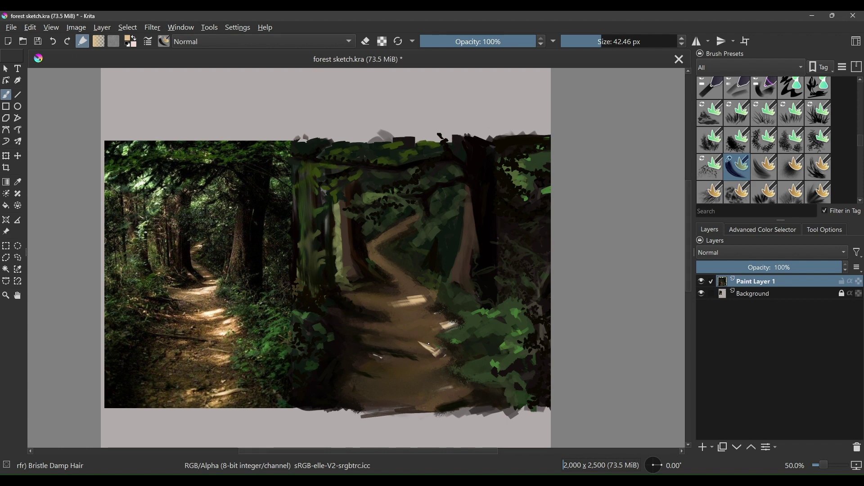
{"action": "left_click", "coordinate": [432, 377]}
{"action": "left_click", "coordinate": [421, 405]}
{"action": "left_click", "coordinate": [392, 401]}
{"action": "left_click", "coordinate": [401, 226]}
{"action": "left_click", "coordinate": [397, 273]}
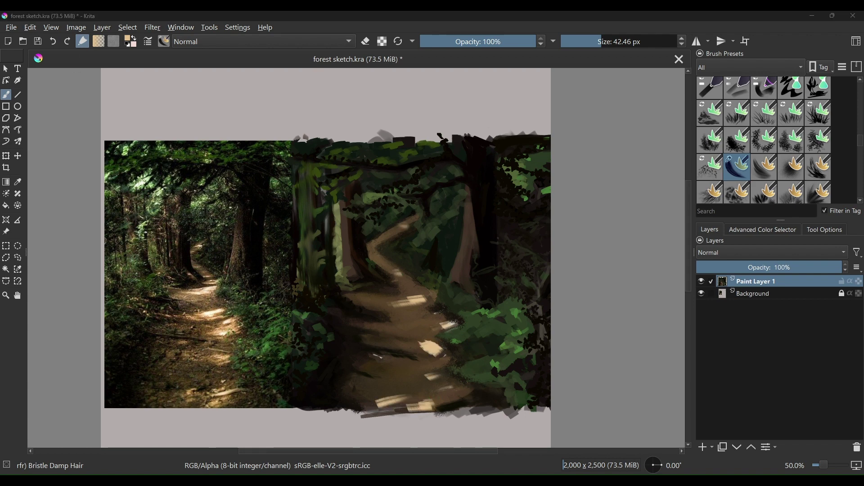
Search the brush presets for "lea", select Leaves 1 and paint leaf texture at 100 px over the right bush and path-side foliage.
{"action": "type", "text": "lea"}
{"action": "key", "text": "Return"}
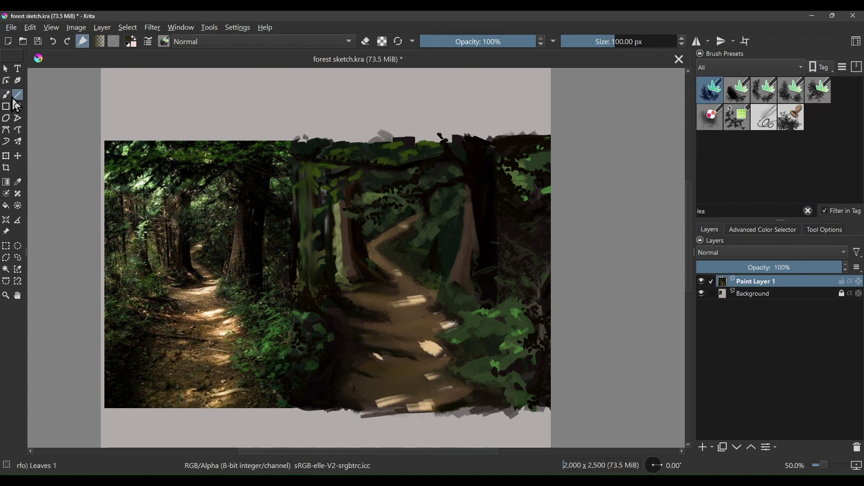
{"action": "left_click", "coordinate": [434, 319]}
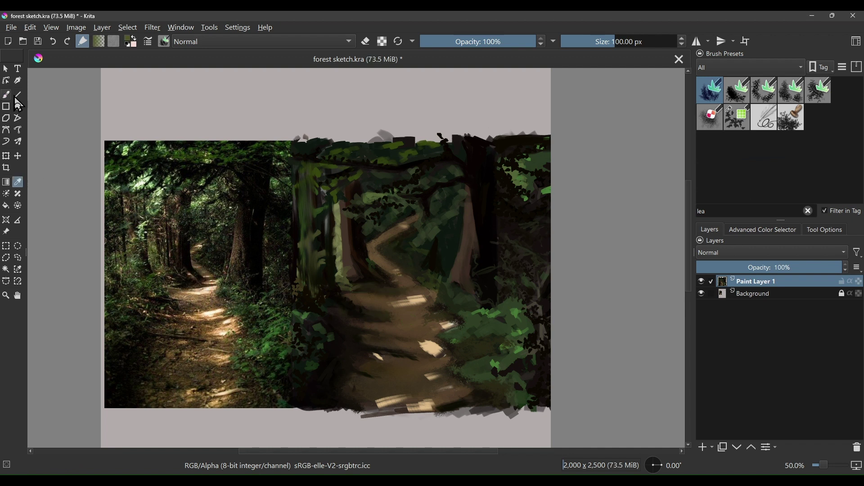
{"action": "key", "text": "p"}
{"action": "key", "text": "b"}
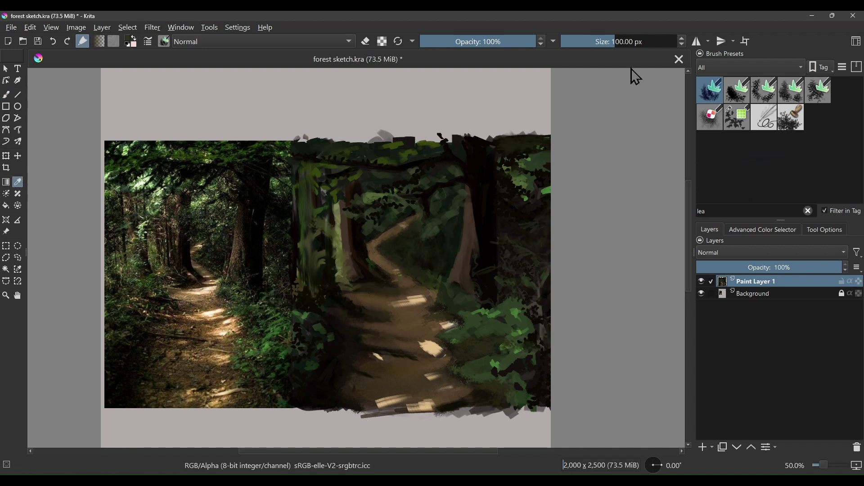
Clear the preset search and select the Pinch brush preset.
{"action": "left_click", "coordinate": [808, 212]}
{"action": "scroll", "coordinate": [818, 135], "scroll_direction": "down", "scroll_amount": 5}
{"action": "left_click", "coordinate": [818, 136]}
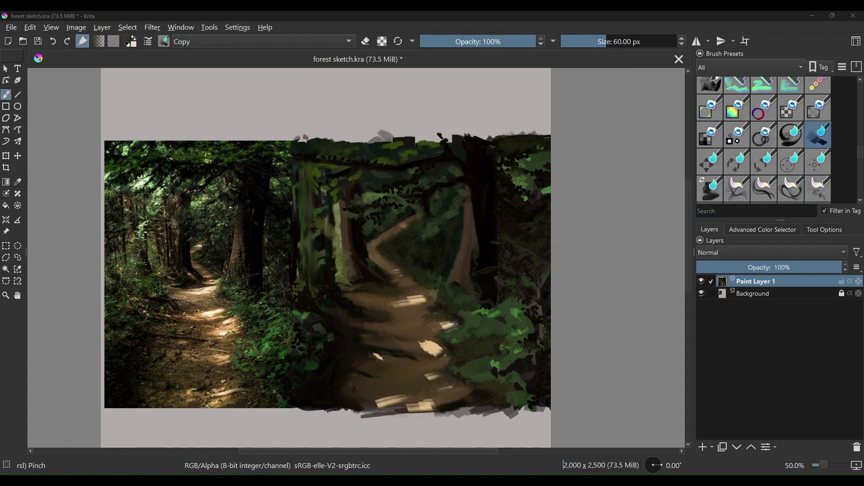
{"action": "scroll", "coordinate": [676, 279], "scroll_direction": "up", "scroll_amount": 8}
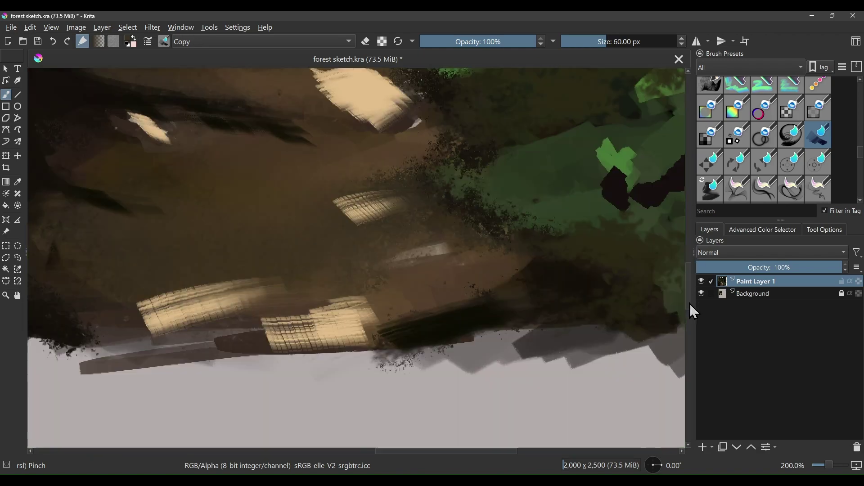
{"action": "scroll", "coordinate": [690, 271], "scroll_direction": "down", "scroll_amount": 8}
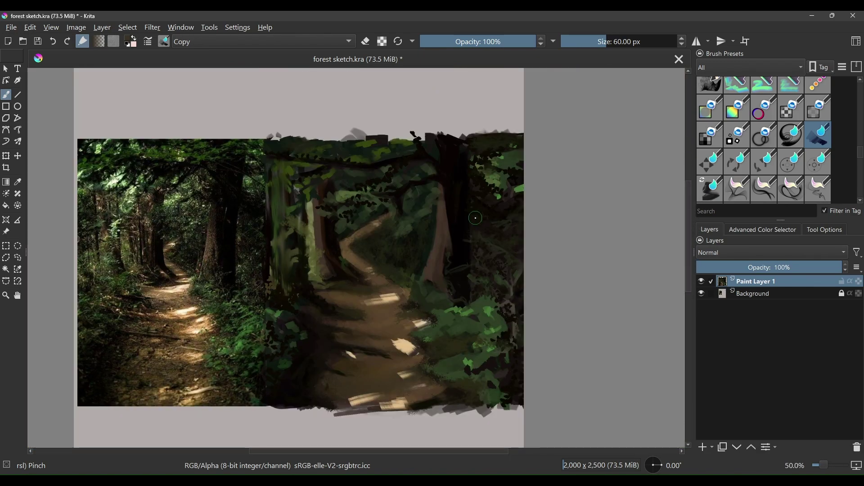
{"action": "scroll", "coordinate": [450, 226], "scroll_direction": "down", "scroll_amount": 2}
{"action": "scroll", "coordinate": [414, 239], "scroll_direction": "up", "scroll_amount": 2}
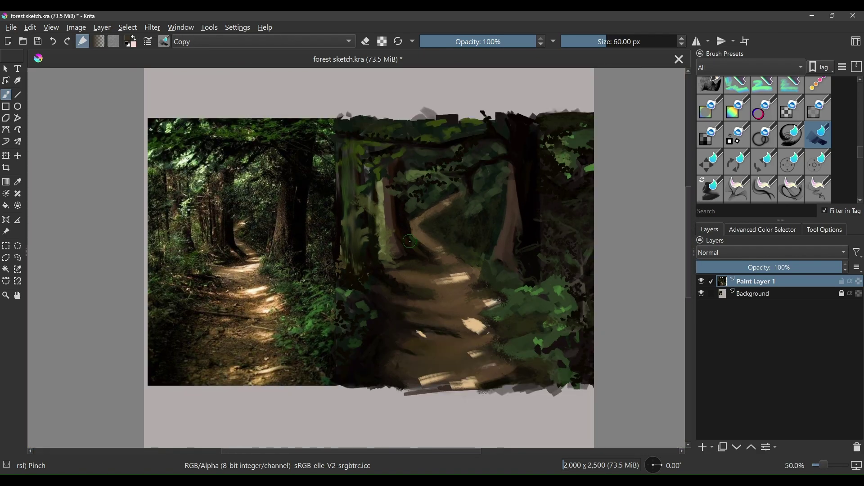